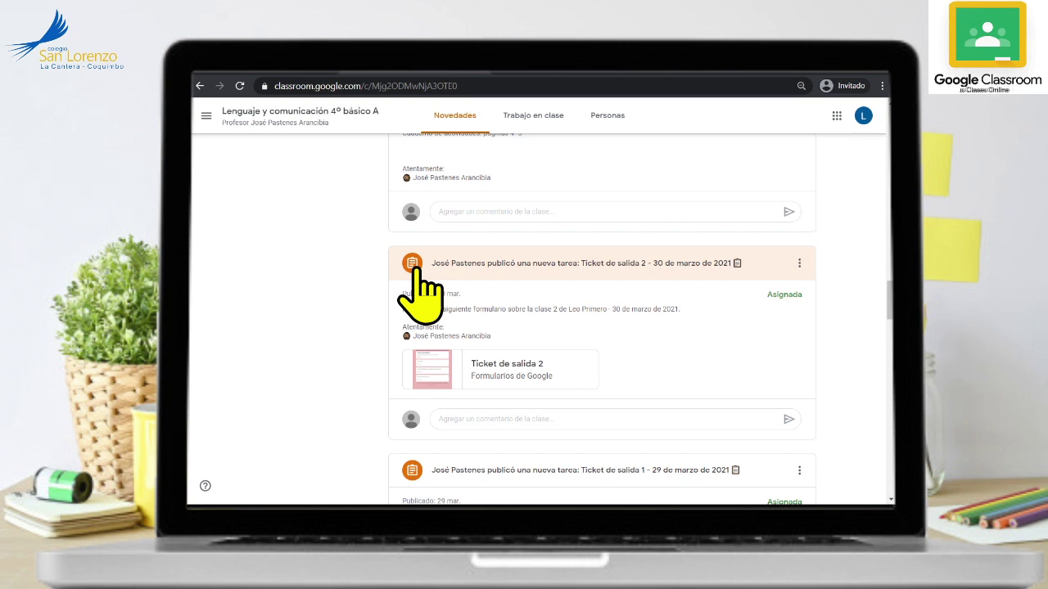
- Open the Ticket de salida 2 assignment and its attached Google Form
click(420, 282)
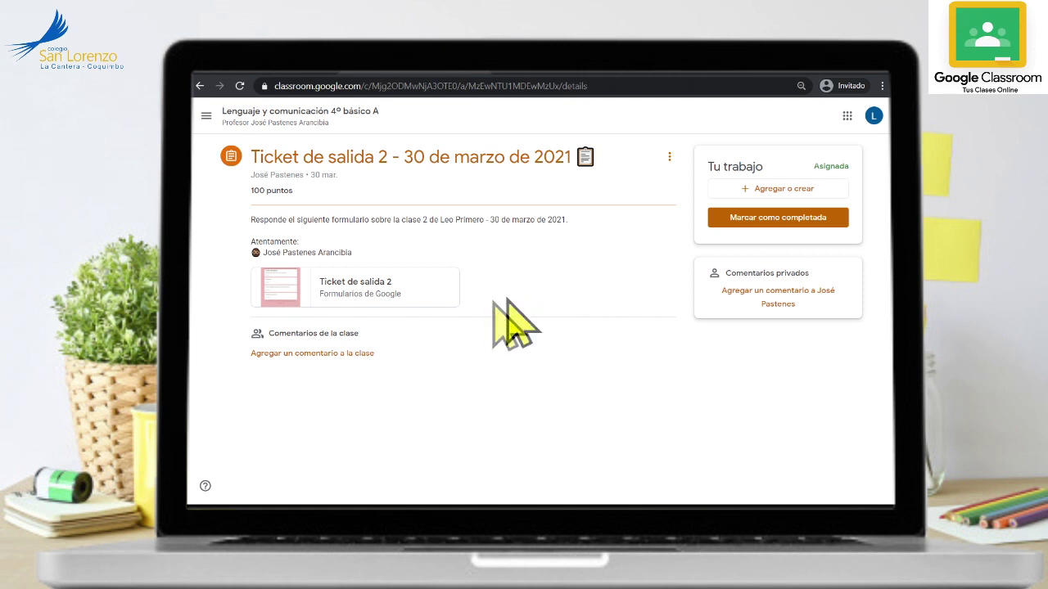
click(288, 286)
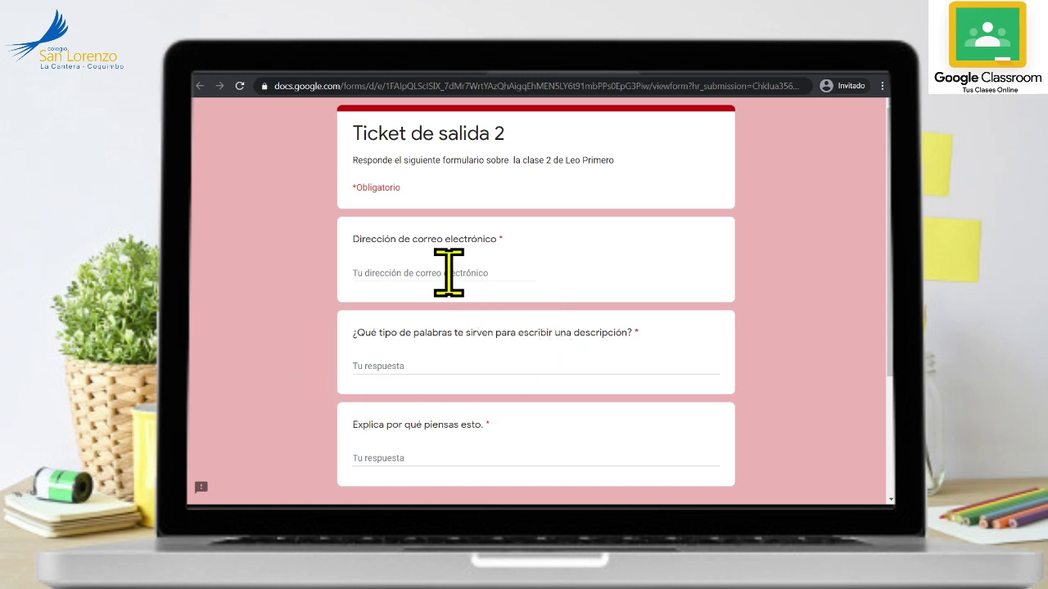
- Enter the student's email address and answer the descriptive-words question with 'Los adjetivos'
click(487, 274)
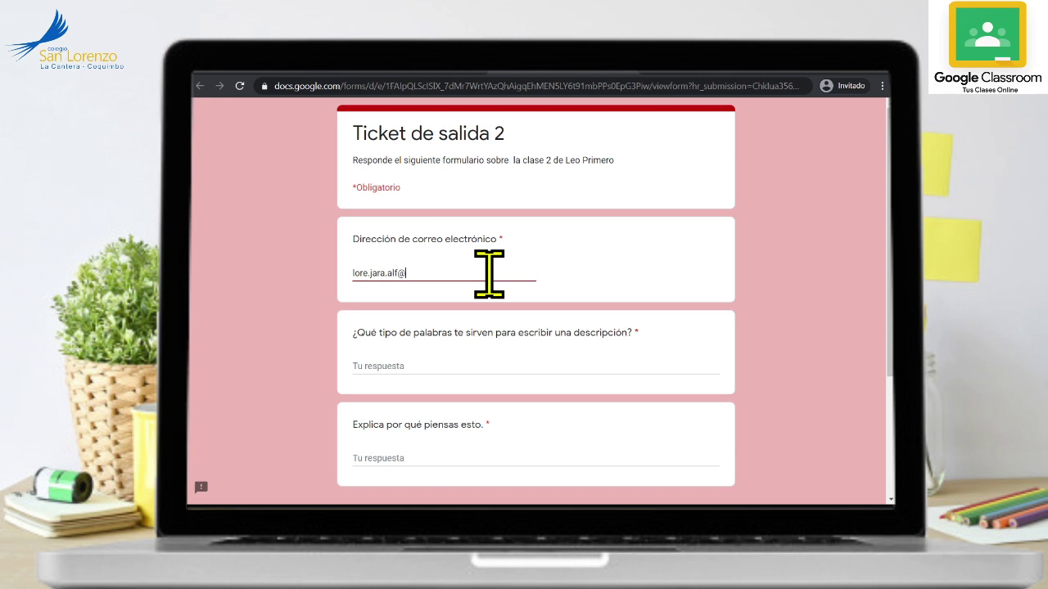
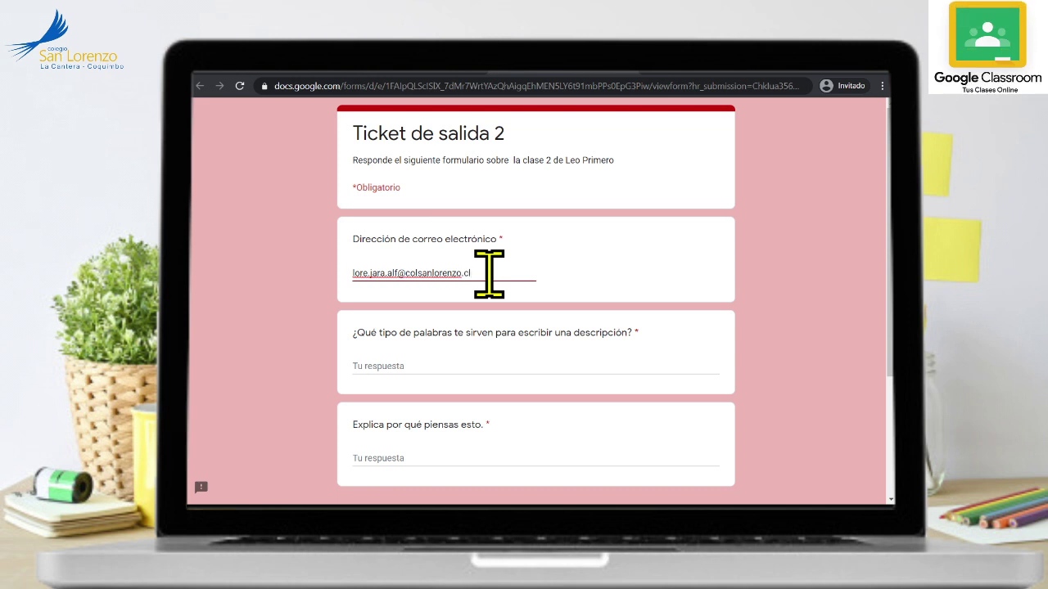
scroll(603, 376, down, 3)
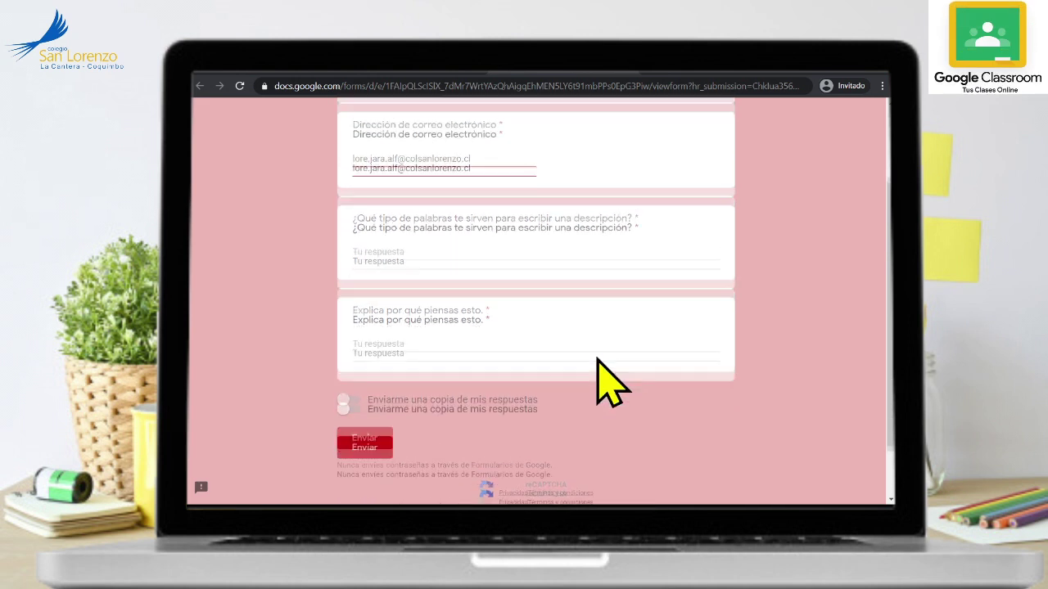
scroll(630, 375, up, 2)
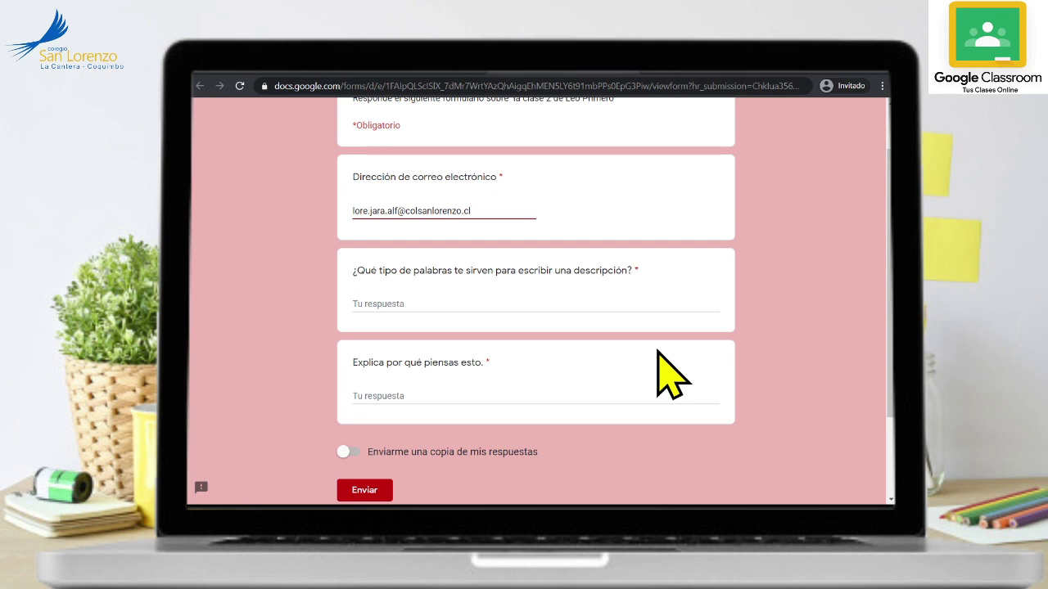
click(557, 304)
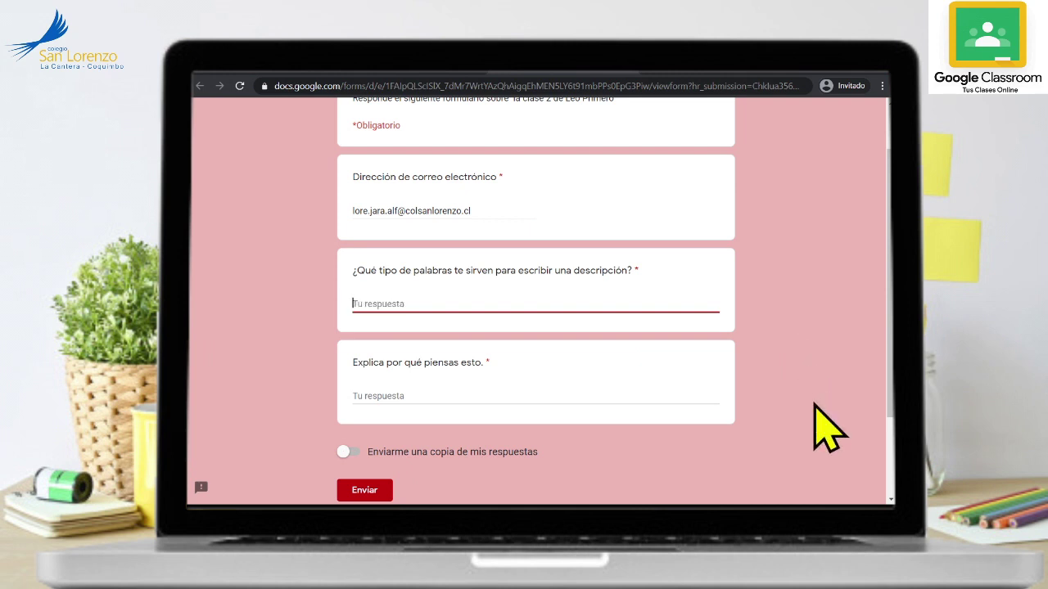
text(Los)
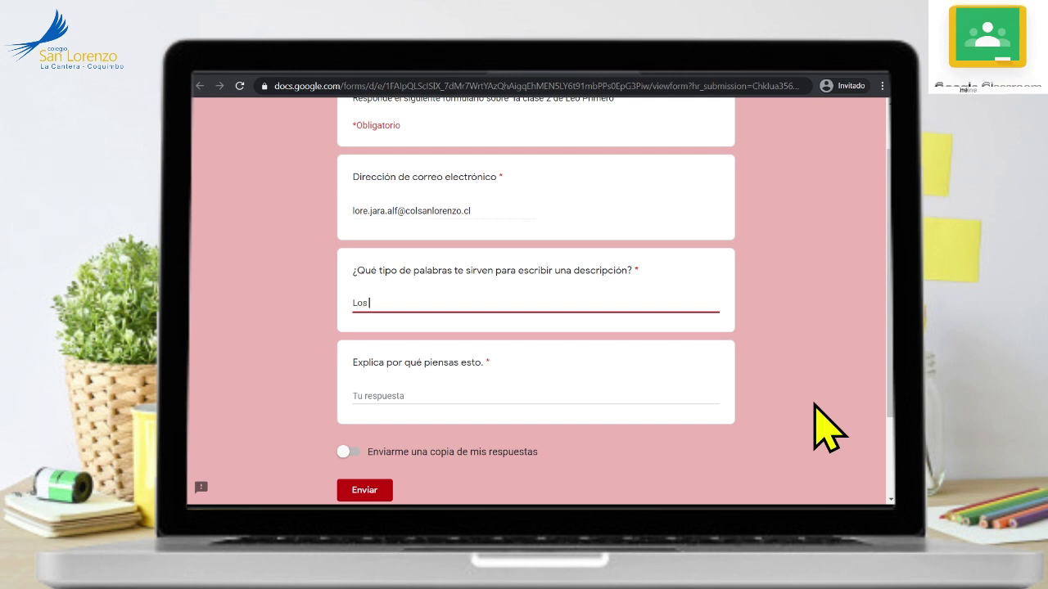
text( adjetivos calificativos)
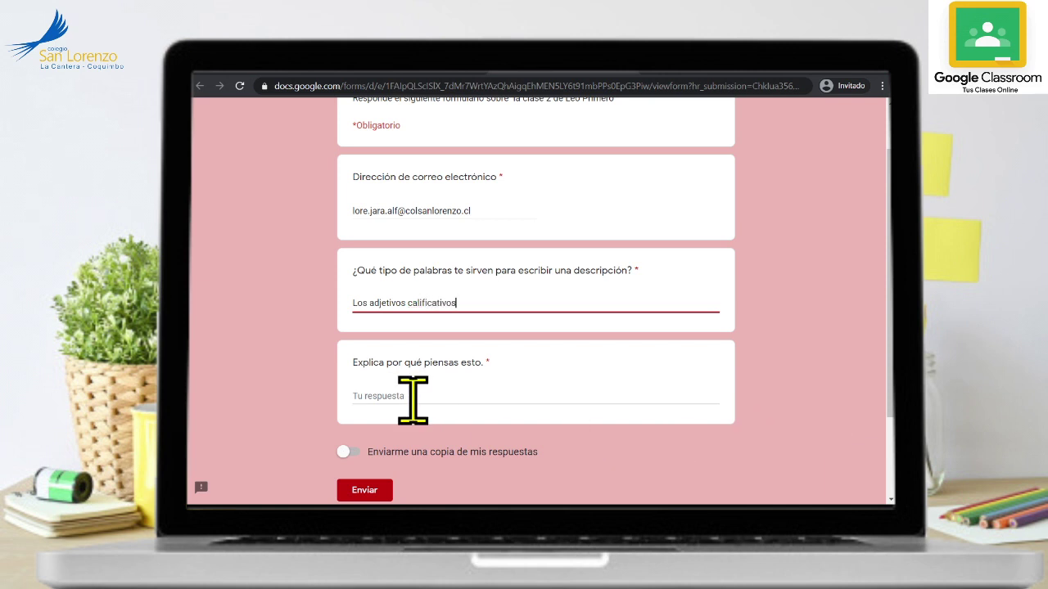
- Answer the explain-why question with 'porque … palabras.' and submit the form
click(446, 397)
text(p)
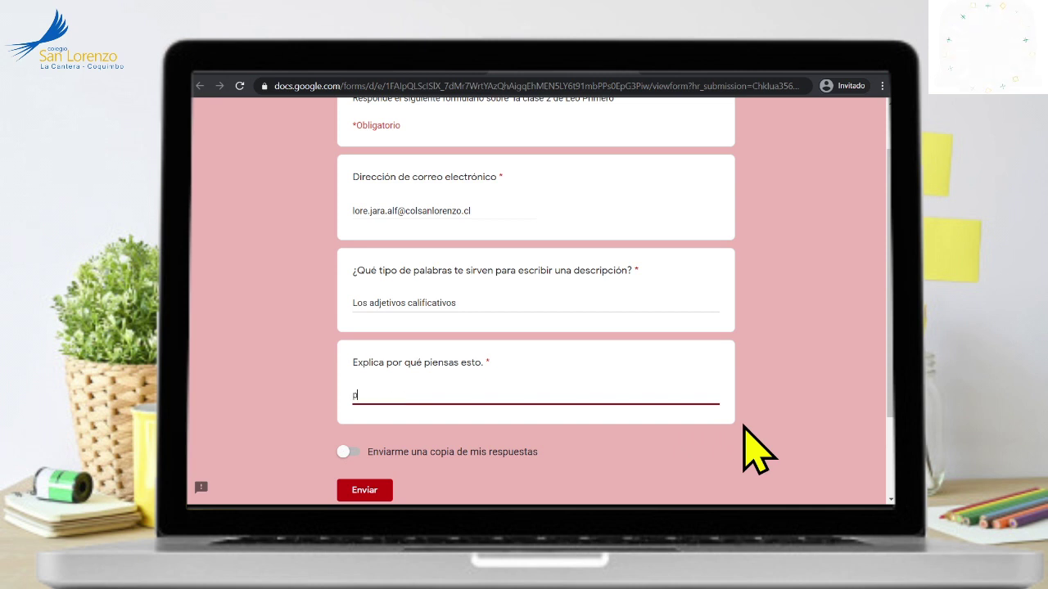
text(orque puedes describir)
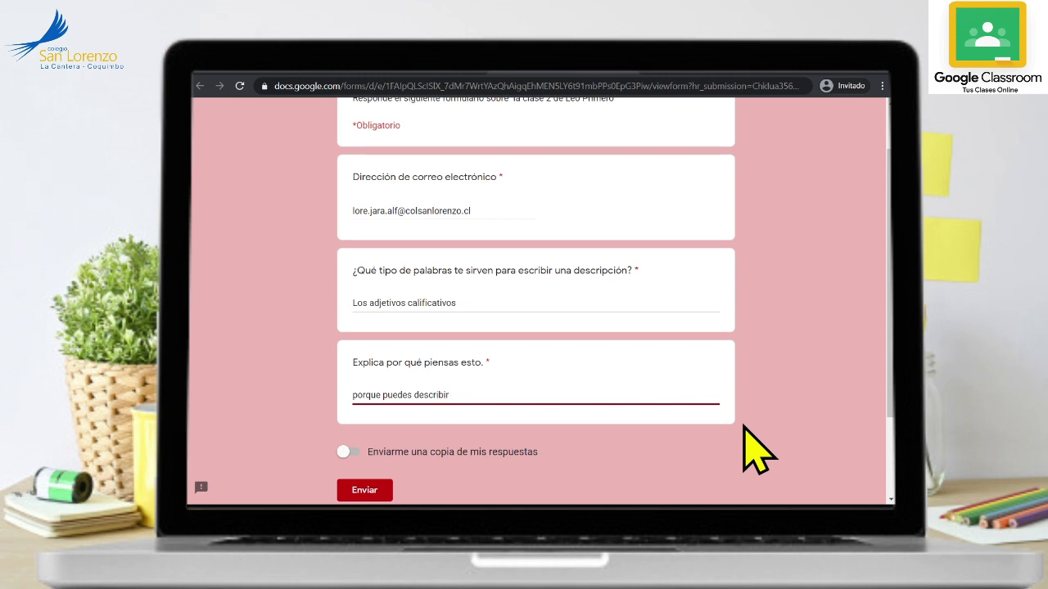
text(e )
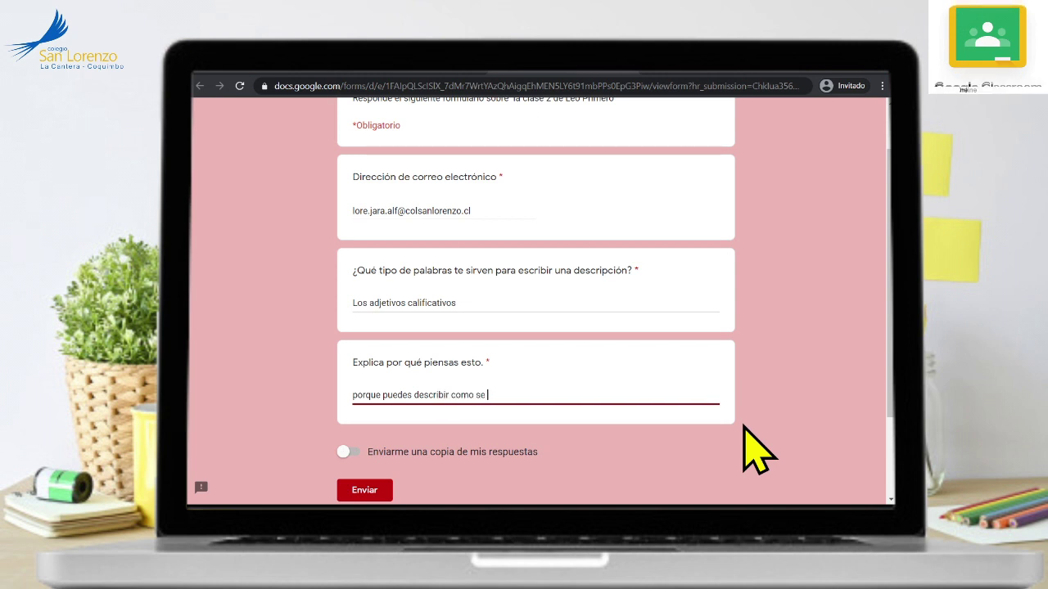
text(ven la)
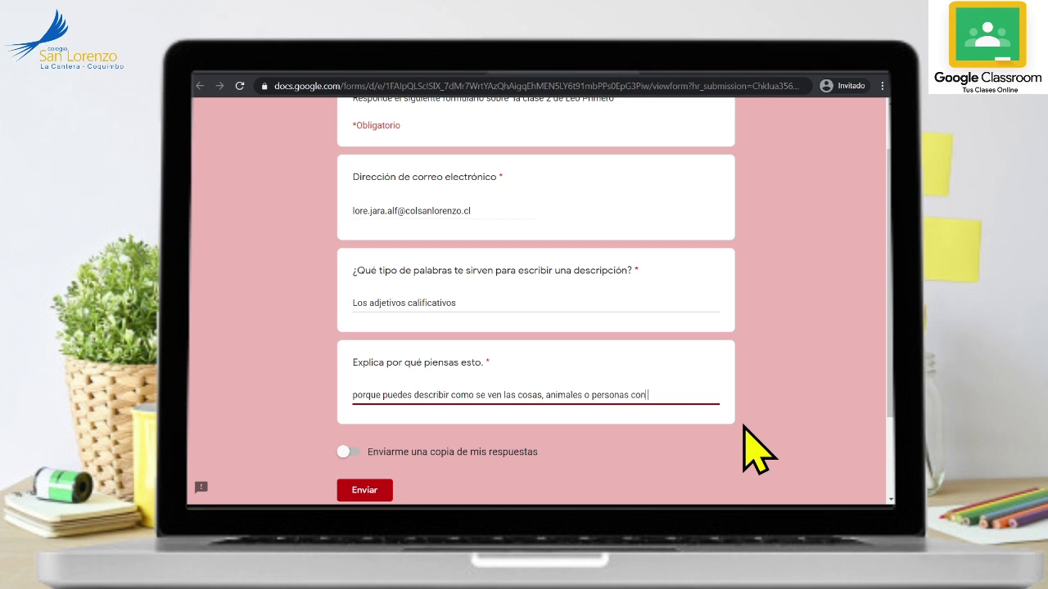
text(tas pala)
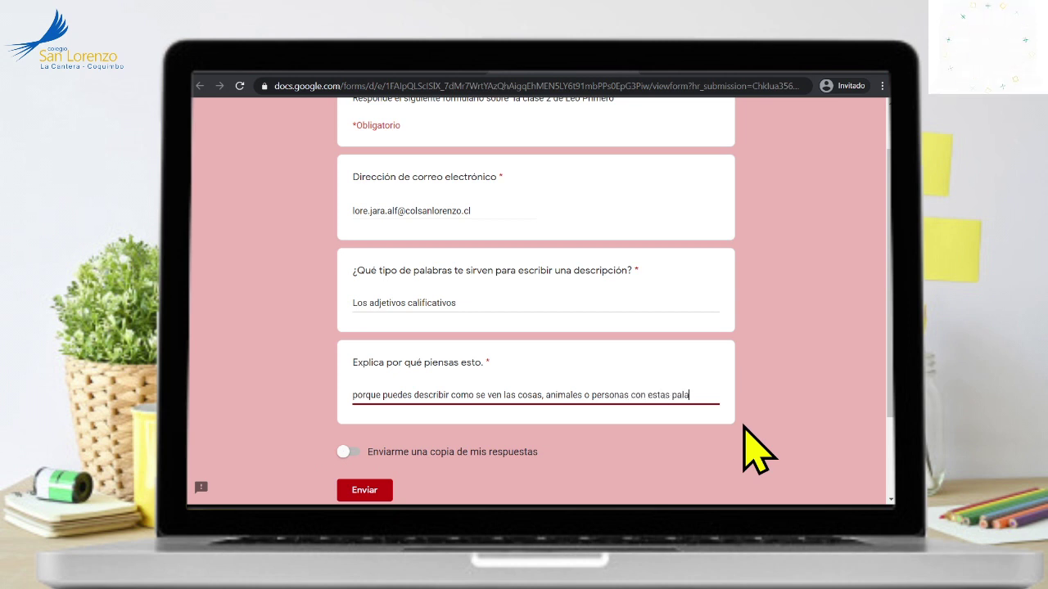
text(bras.)
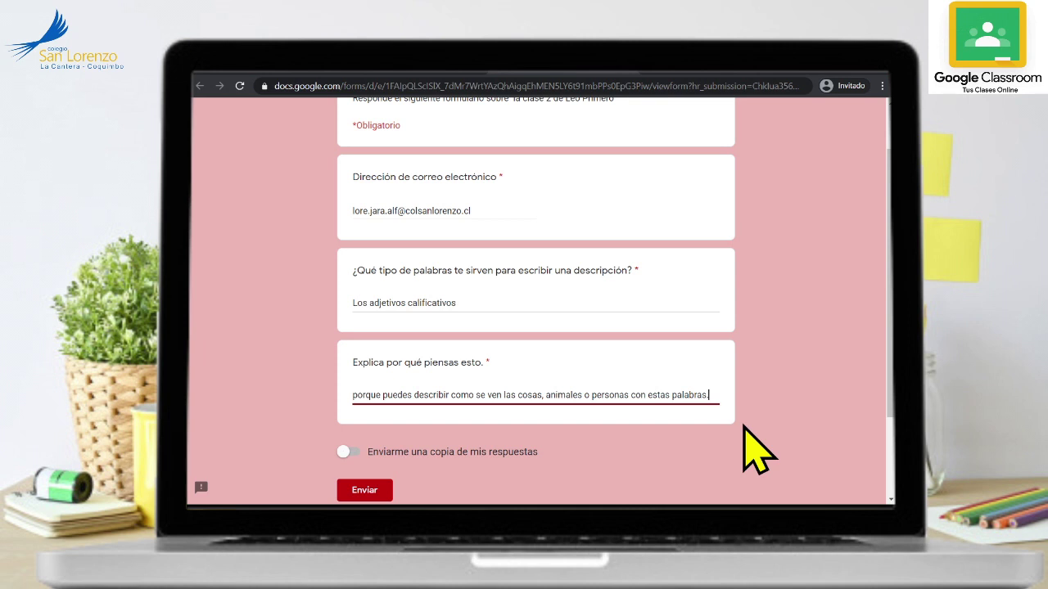
click(365, 490)
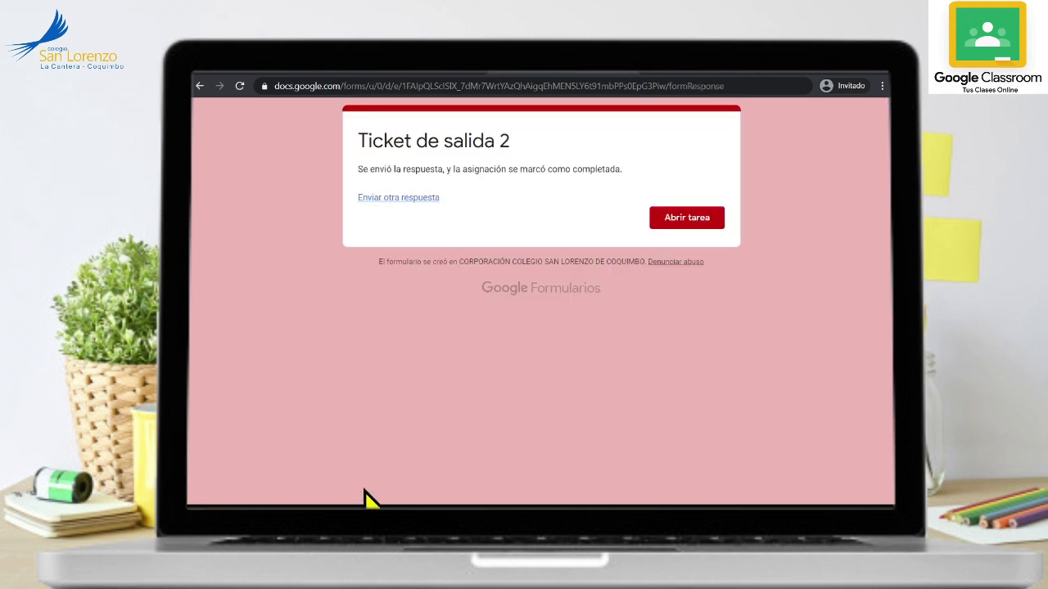
- Return to Classroom and open the Lenguaje y comunicación 4º básico A stream near ACTIVIDAD DE LENGUAJE VERBAL
click(703, 218)
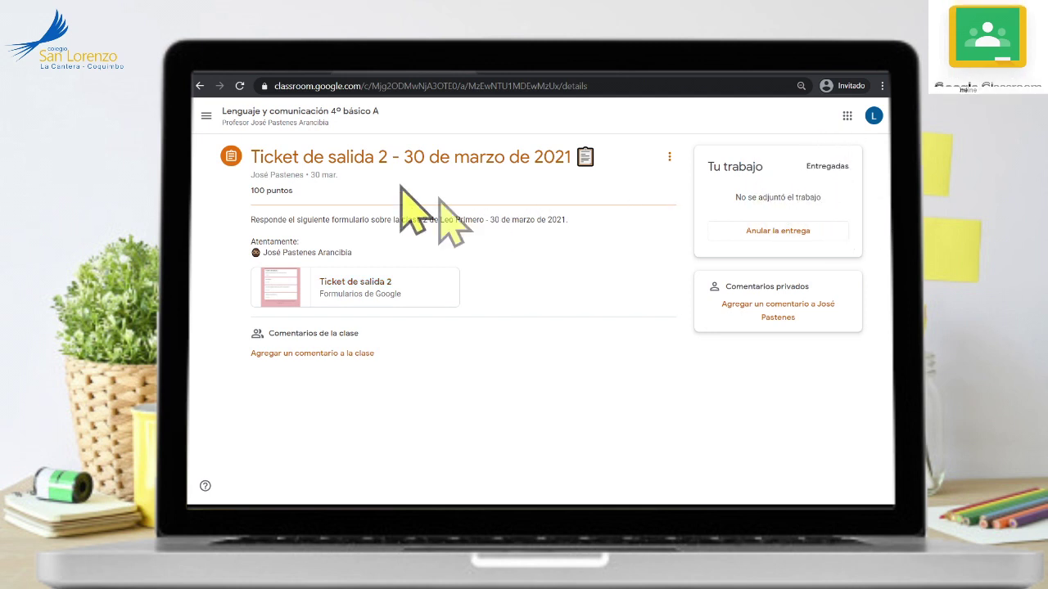
click(205, 116)
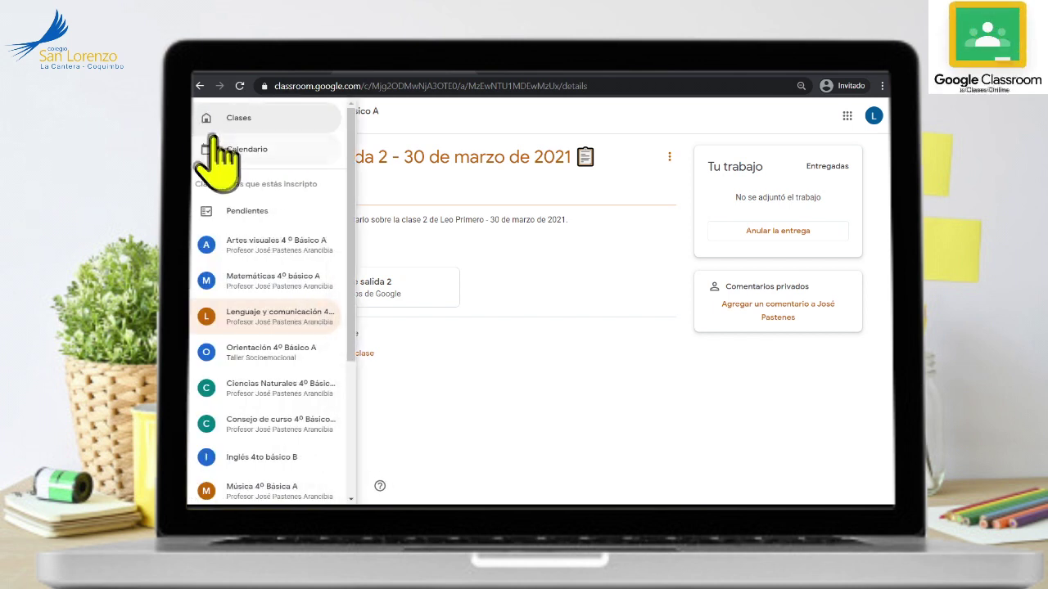
click(266, 316)
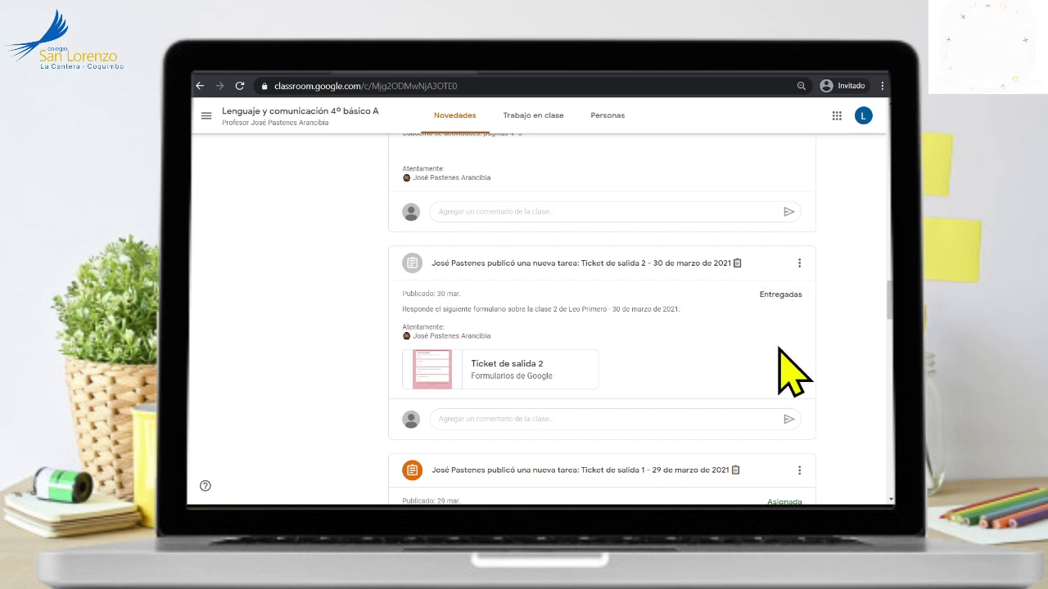
scroll(779, 349, down, 5)
scroll(778, 352, down, 5)
scroll(777, 352, up, 5)
scroll(782, 372, up, 10)
scroll(782, 372, up, 10)
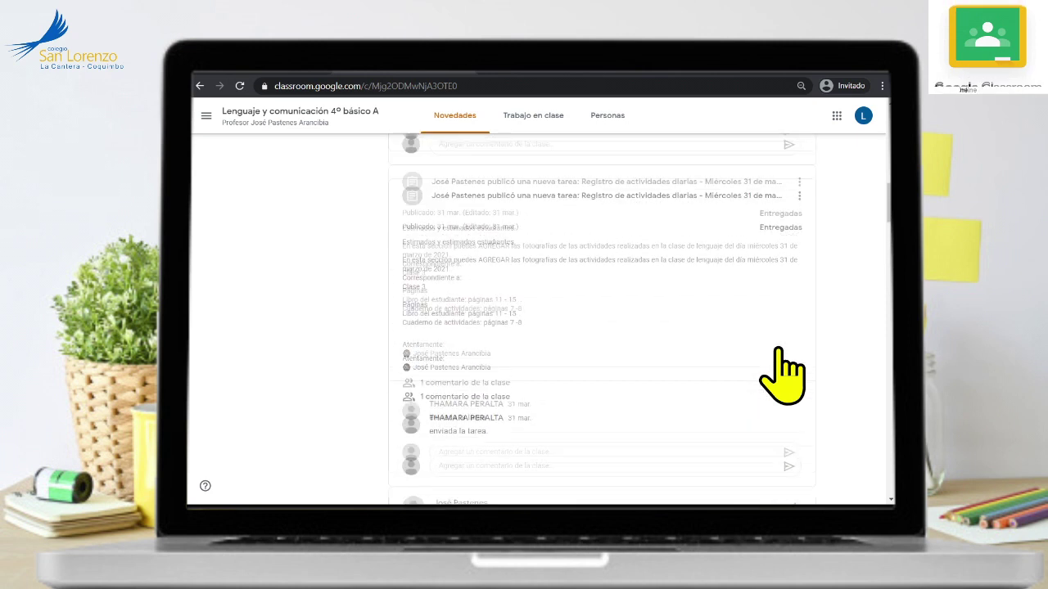
scroll(782, 373, up, 10)
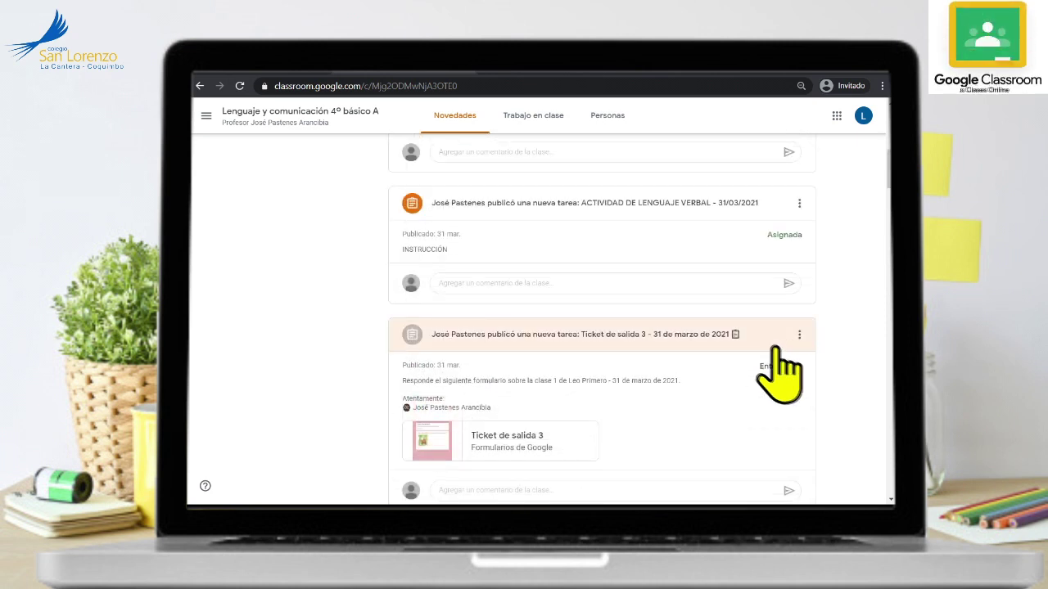
- Open ACTIVIDAD DE LENGUAJE VERBAL and remove the second image and conejo 1.png from the work
click(423, 212)
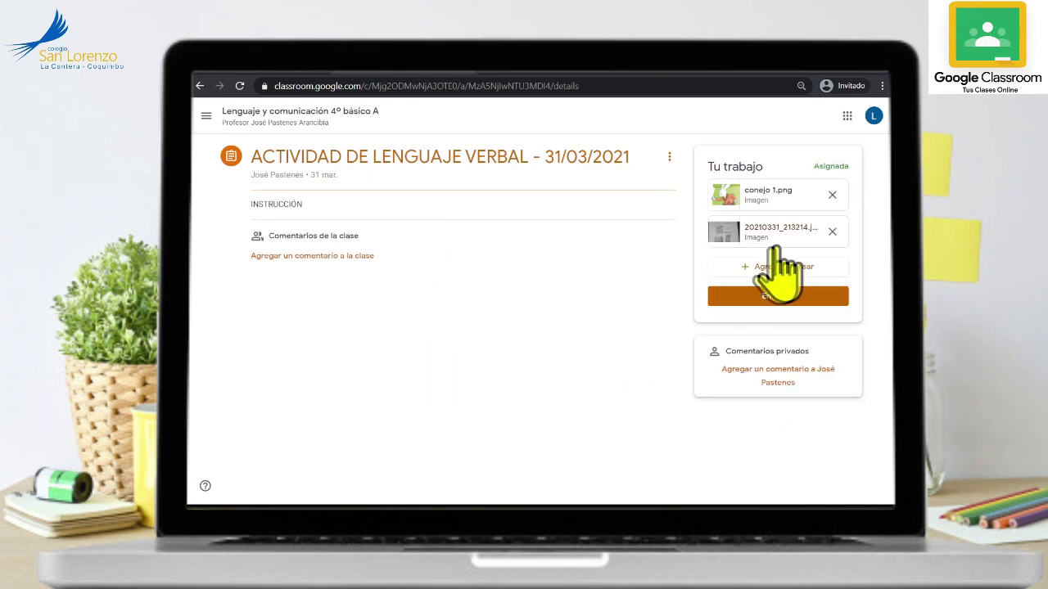
click(831, 232)
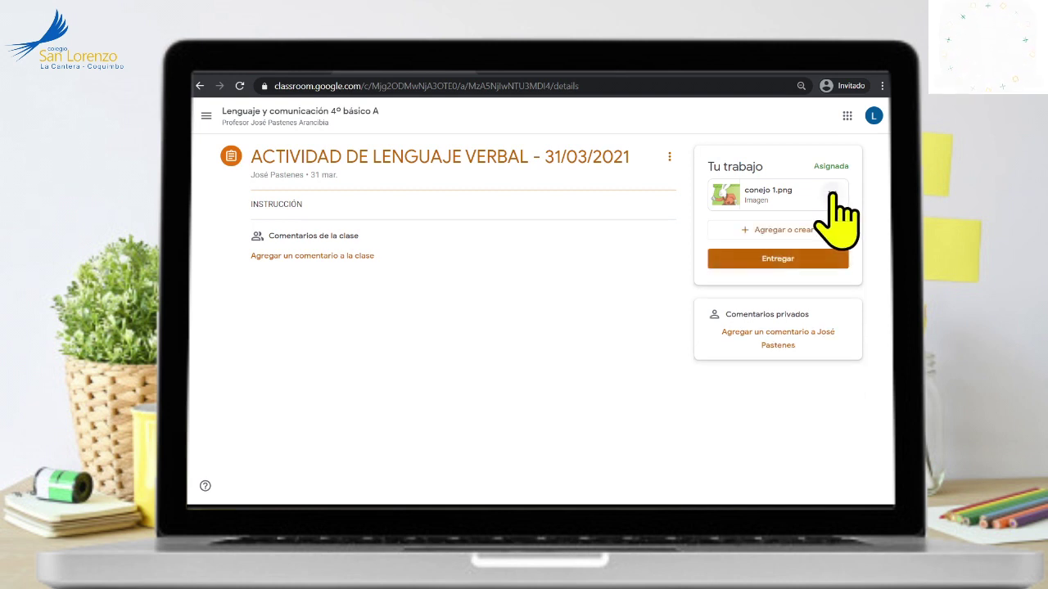
click(832, 195)
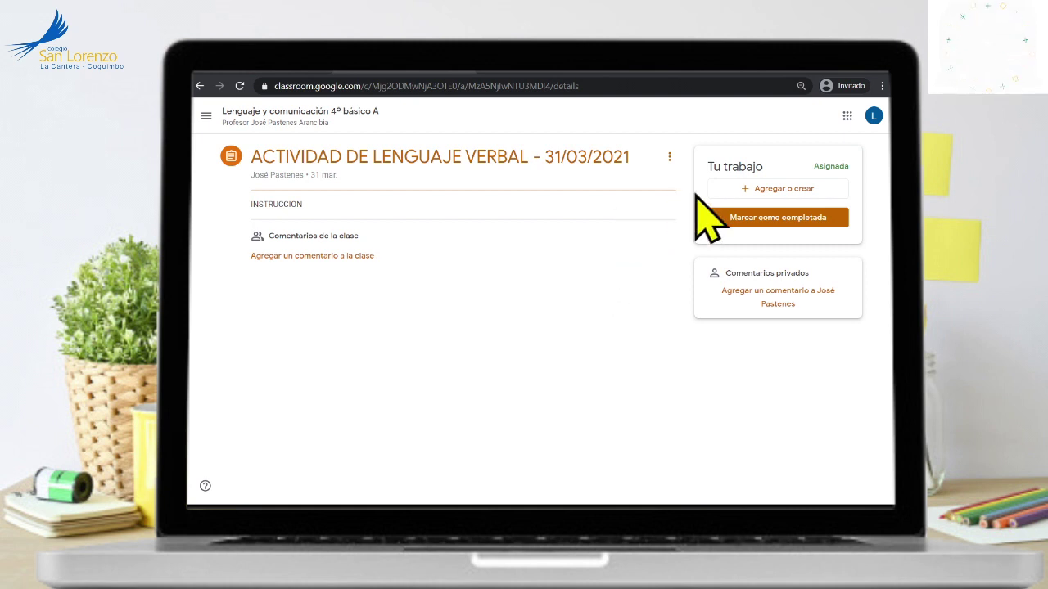
- Upload an image file from the computer to the assignment's work
click(763, 190)
click(761, 247)
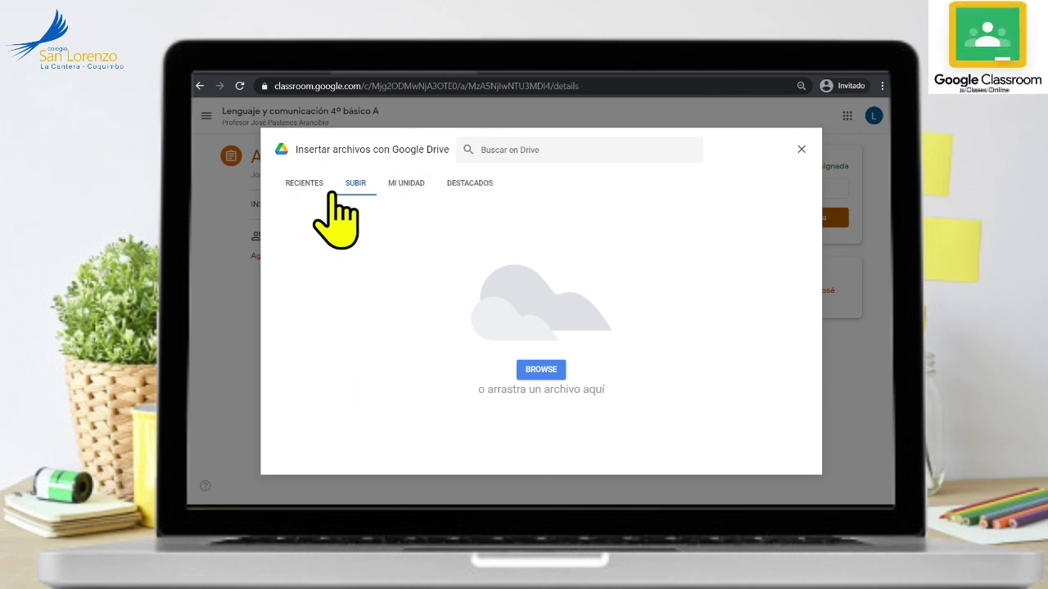
click(543, 373)
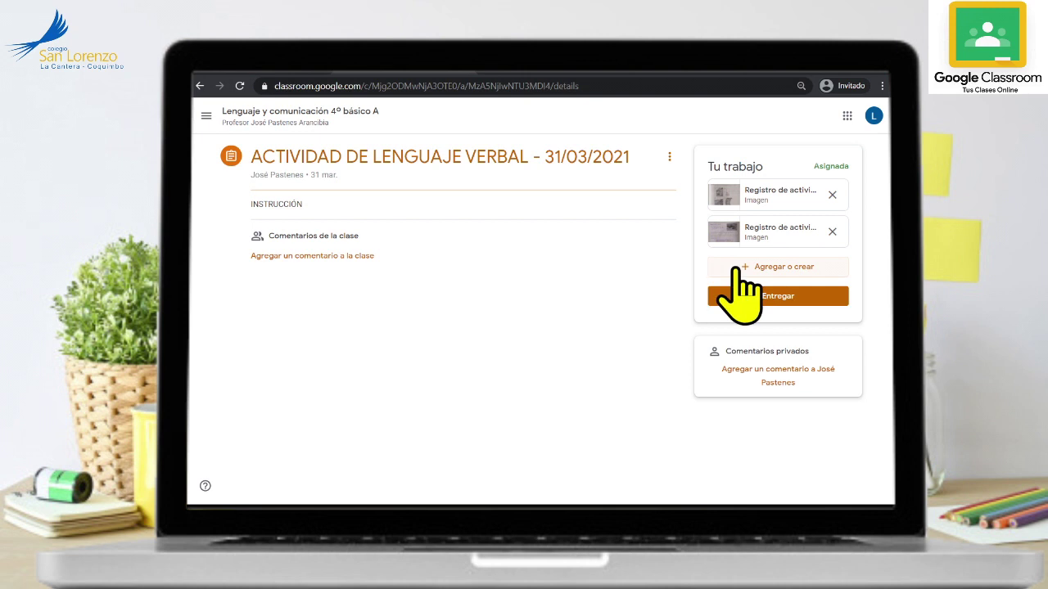
- Upload another image file from the computer to the same work
click(742, 270)
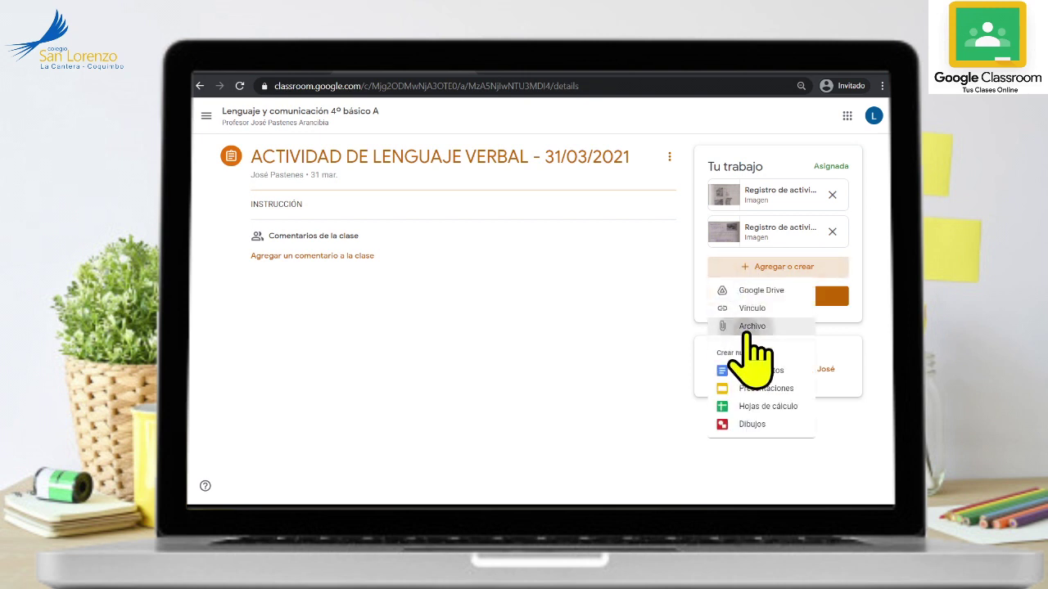
click(748, 327)
click(528, 368)
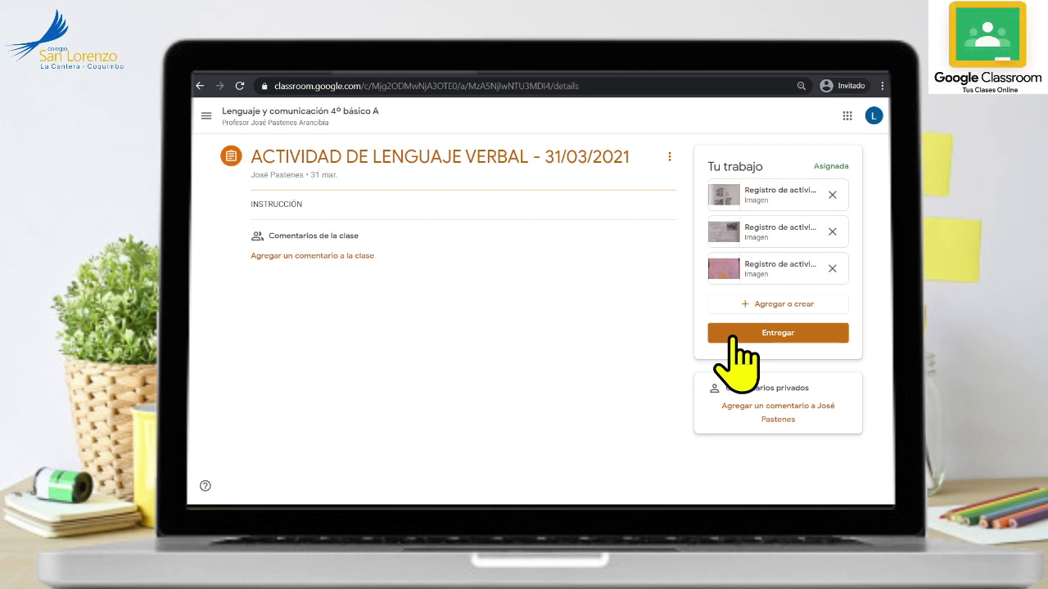
- Hand in ACTIVIDAD DE LENGUAJE VERBAL and confirm submitting the three Registro de actividades images
click(755, 334)
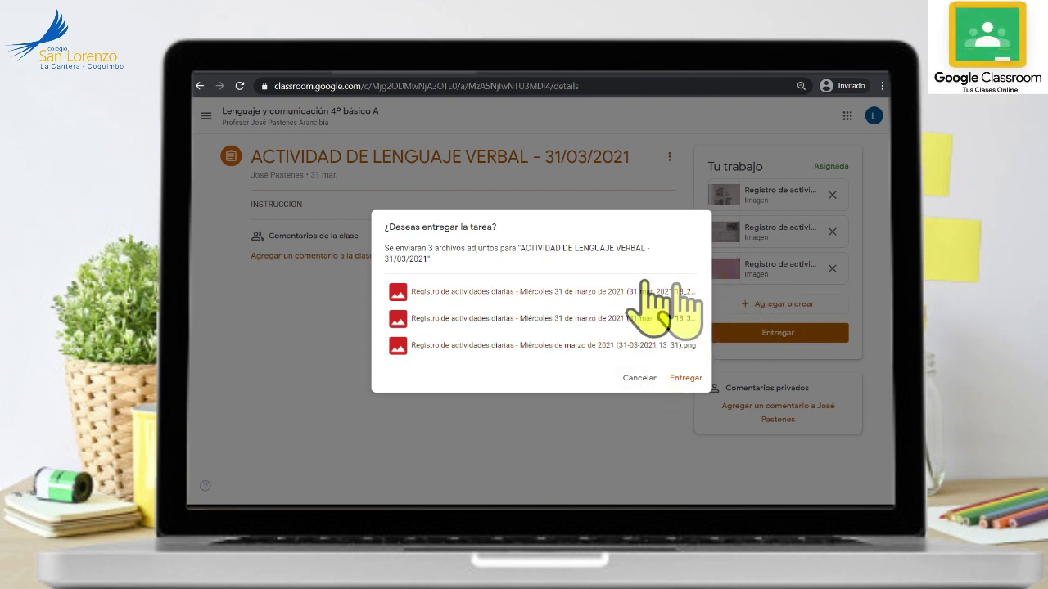
click(687, 379)
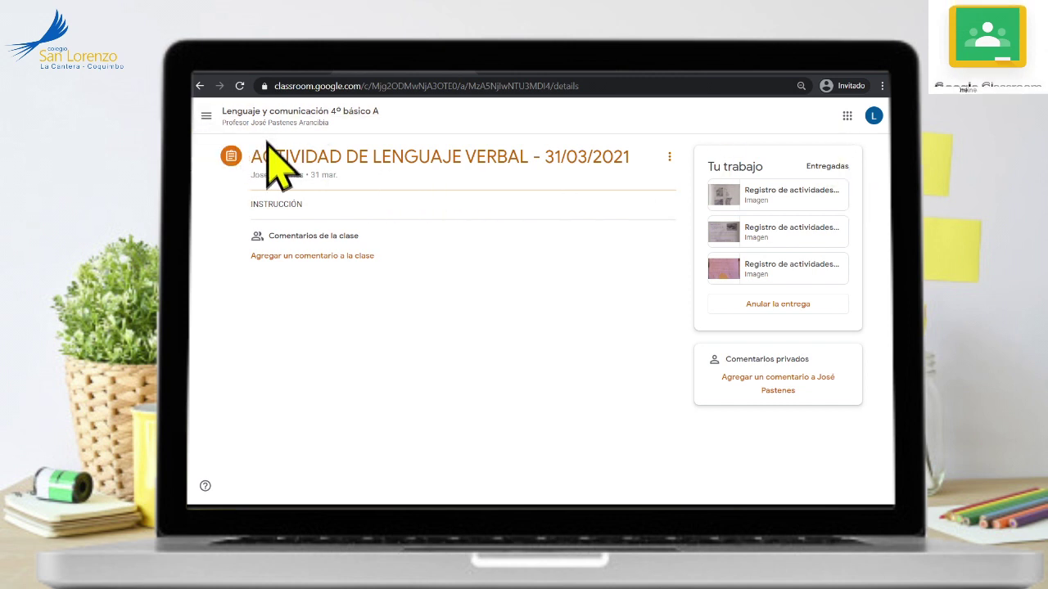
- In the class stream, comment '¿Cuáles son las instrucciones?' on the ACTIVIDAD DE LENGUAJE VERBAL post
click(203, 116)
click(480, 278)
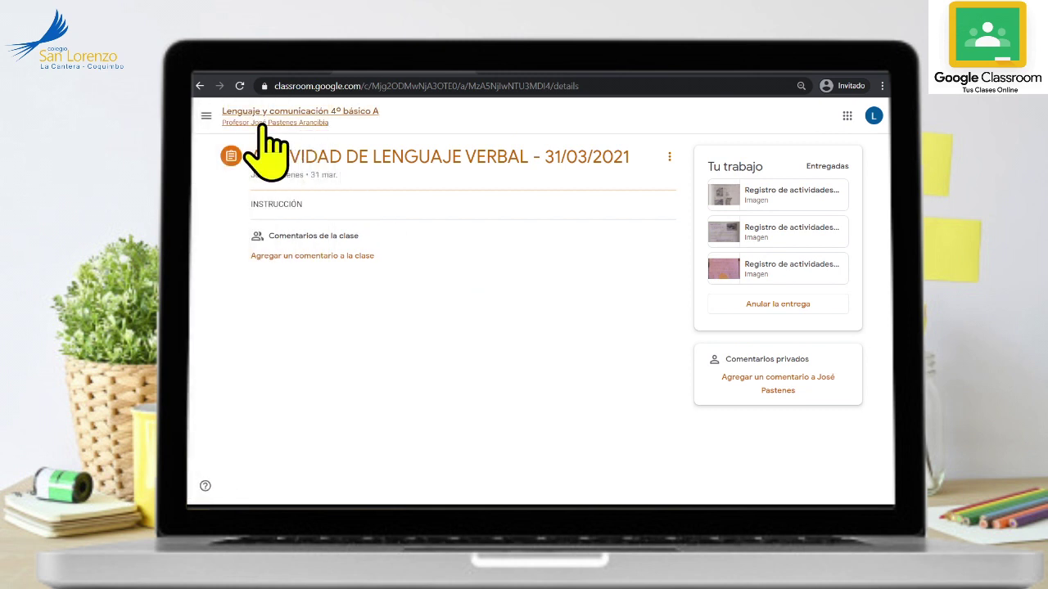
click(262, 123)
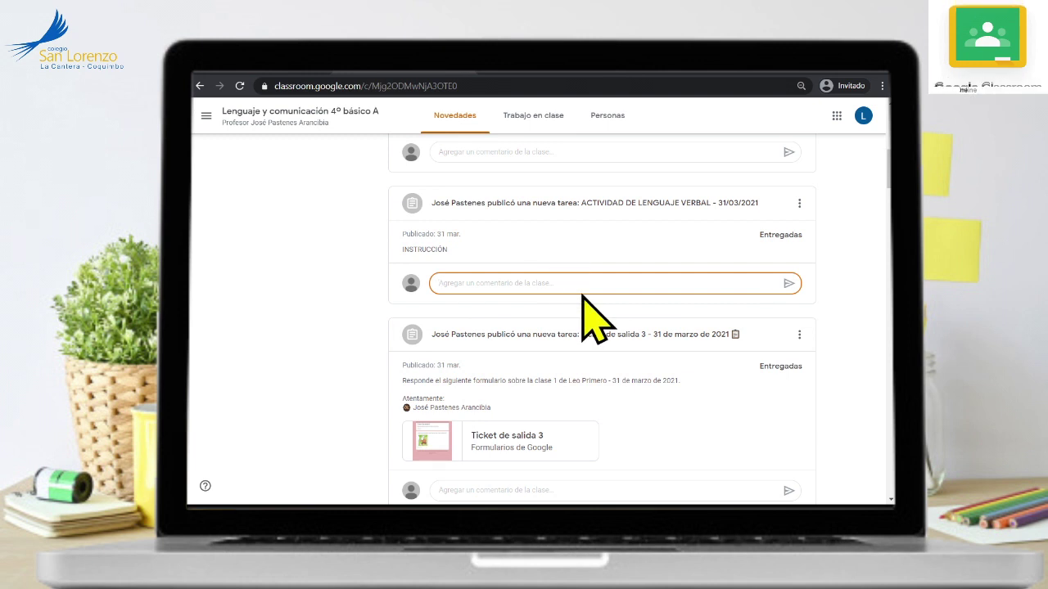
text(¿)
text(Qu)
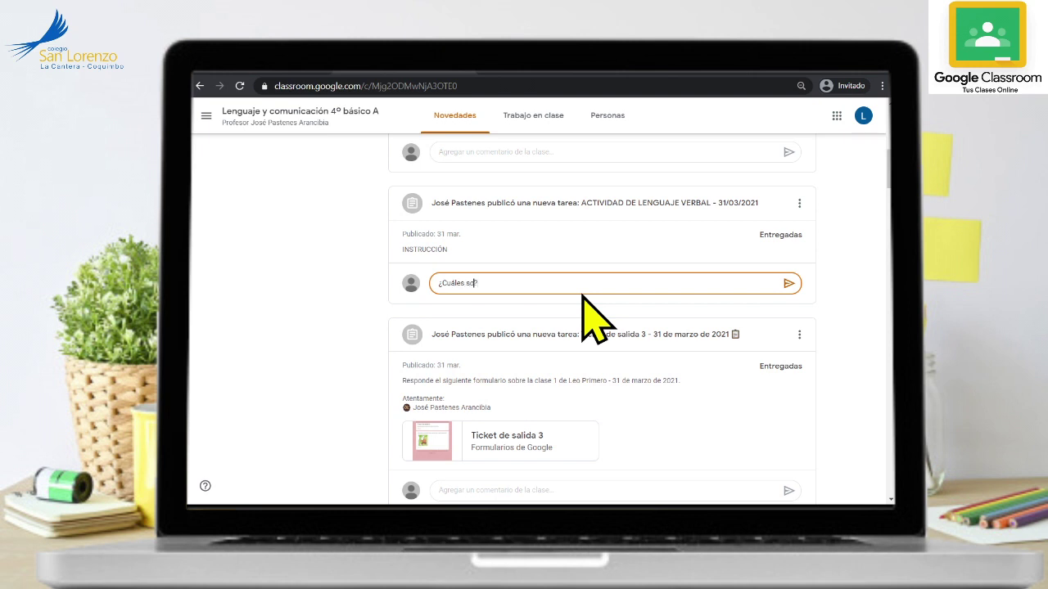
text(áles son las instrucc)
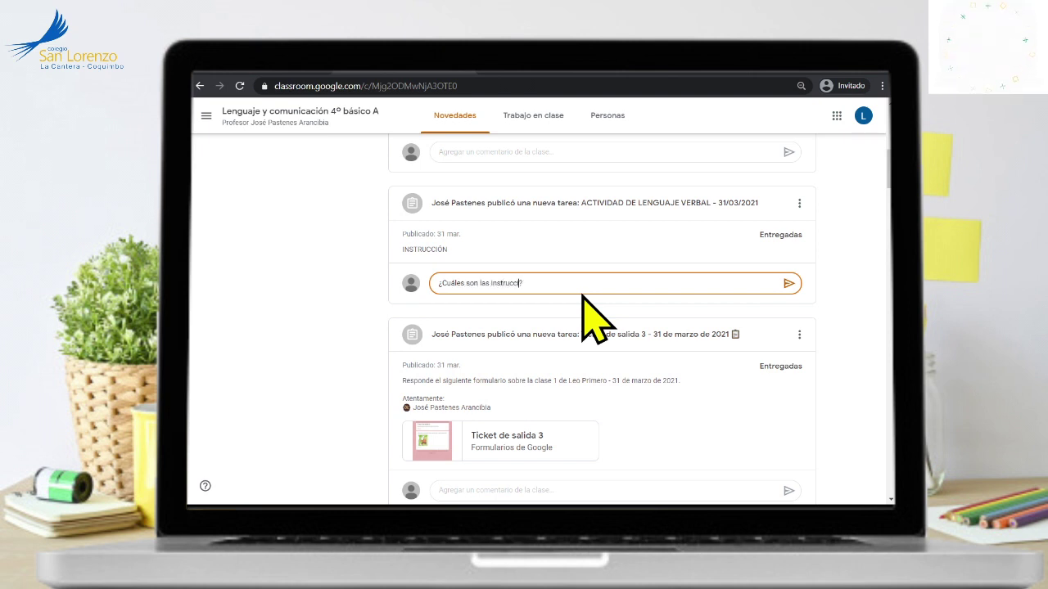
text(iones)
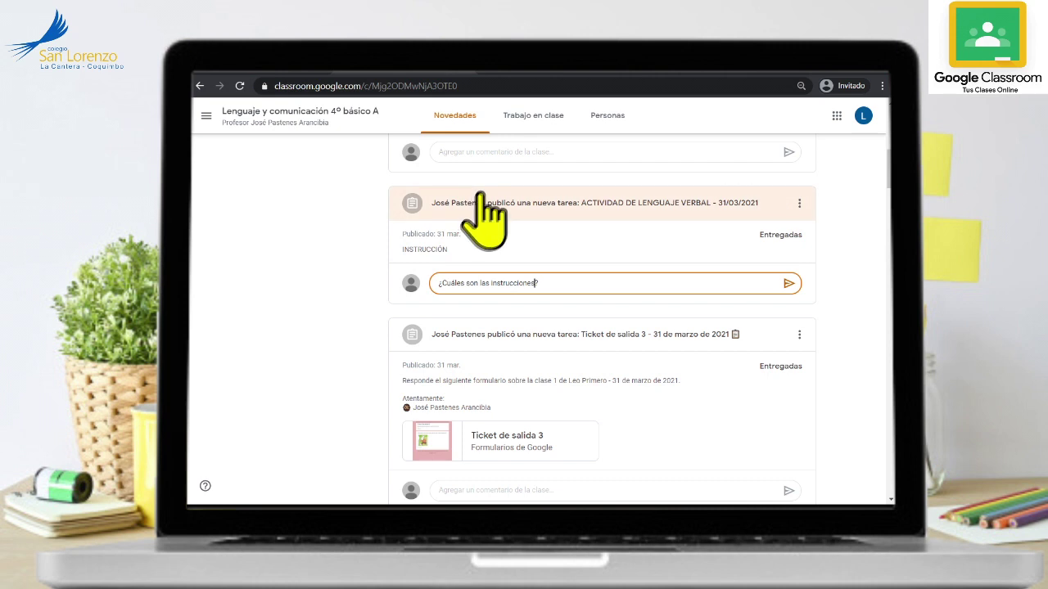
click(788, 284)
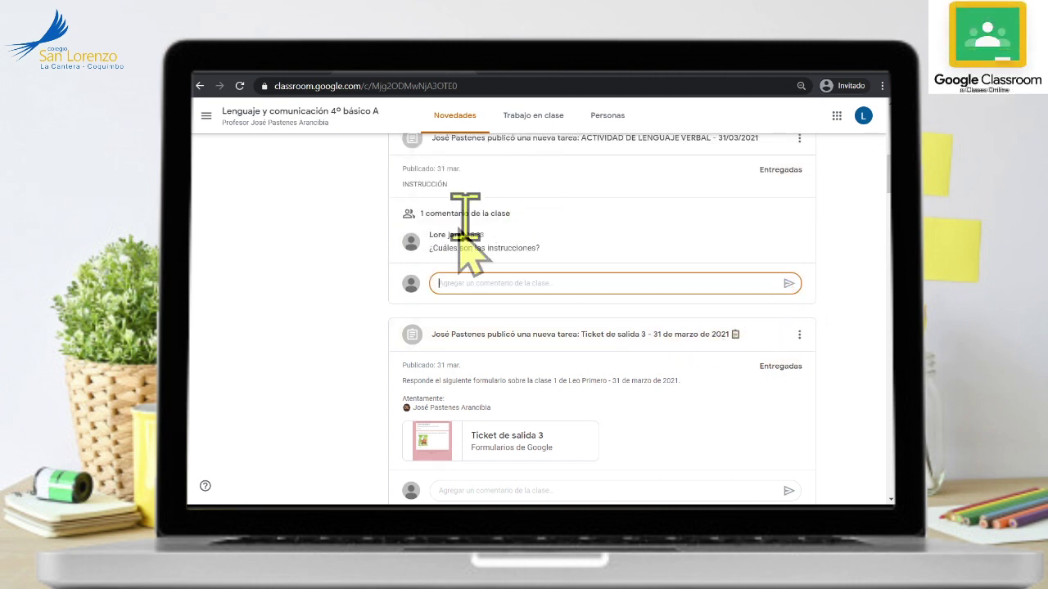
- Open the assignment page and post the class comment 'No entiendo como realizar la tarea.'
scroll(508, 282, up, 1)
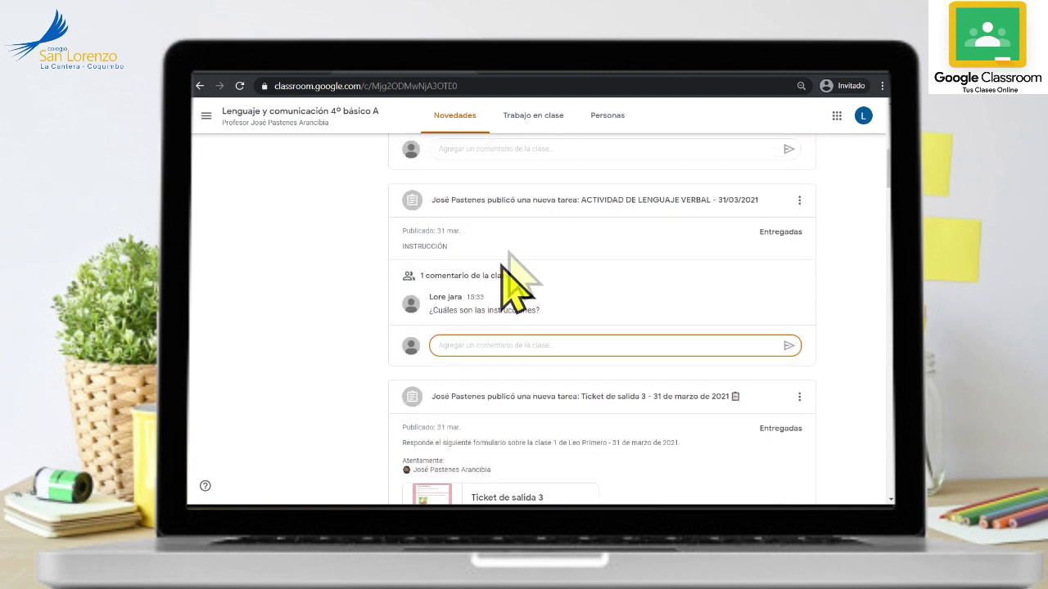
click(537, 201)
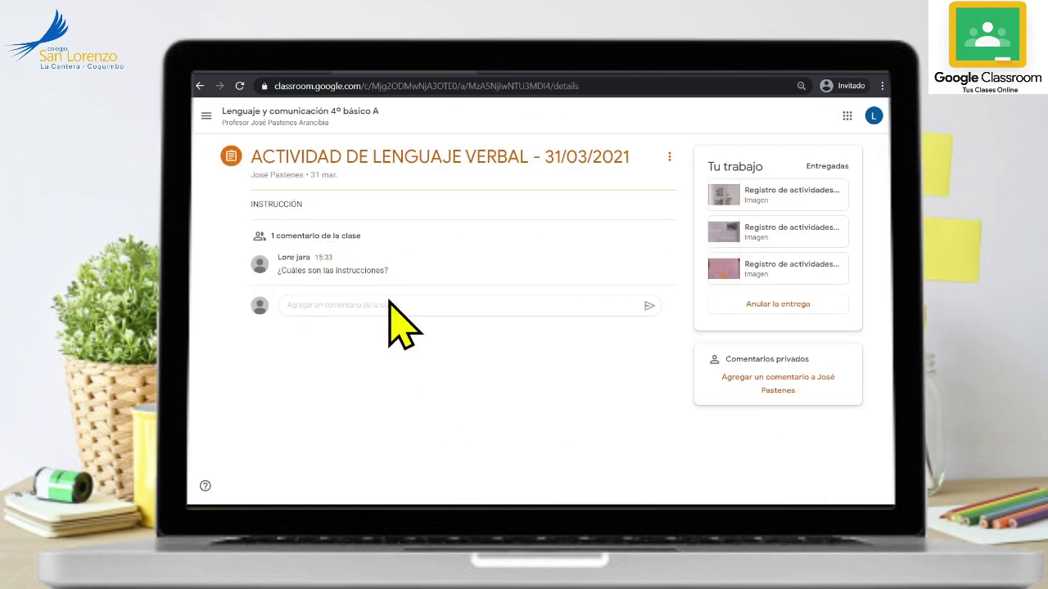
click(364, 305)
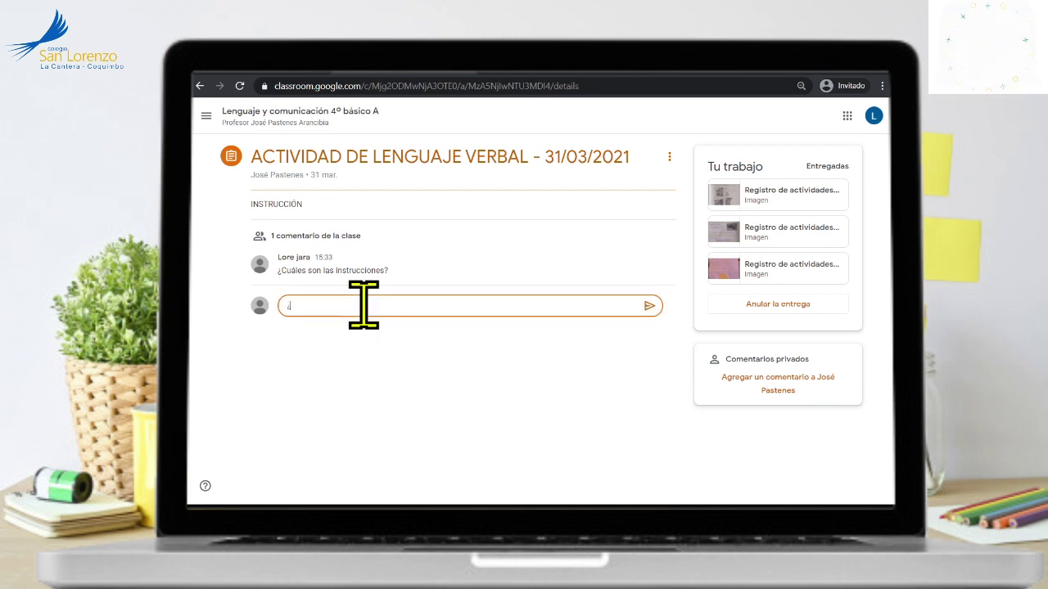
key(BackSpace)
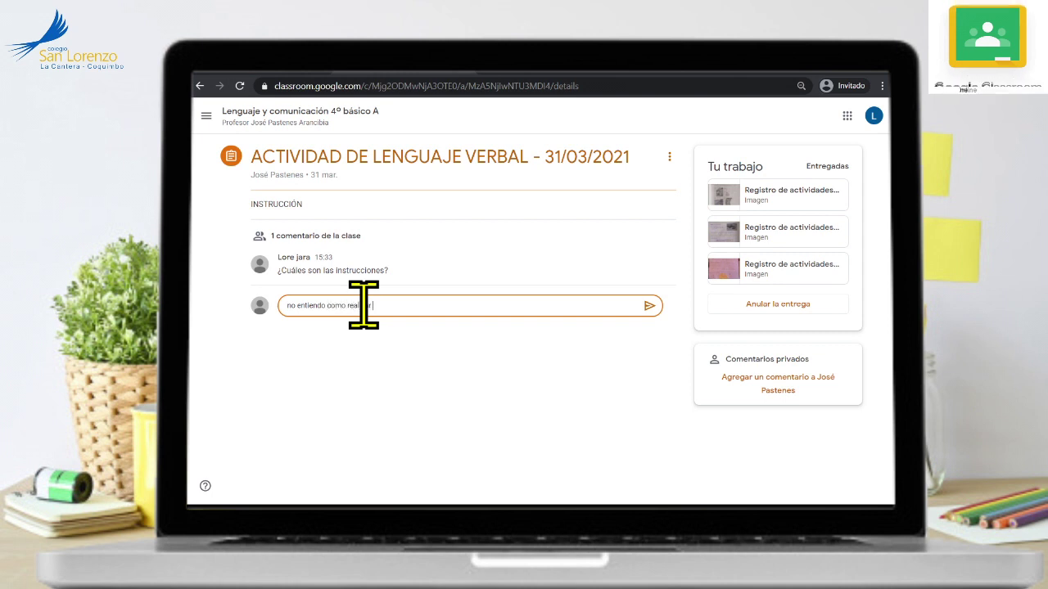
text(la tarea.)
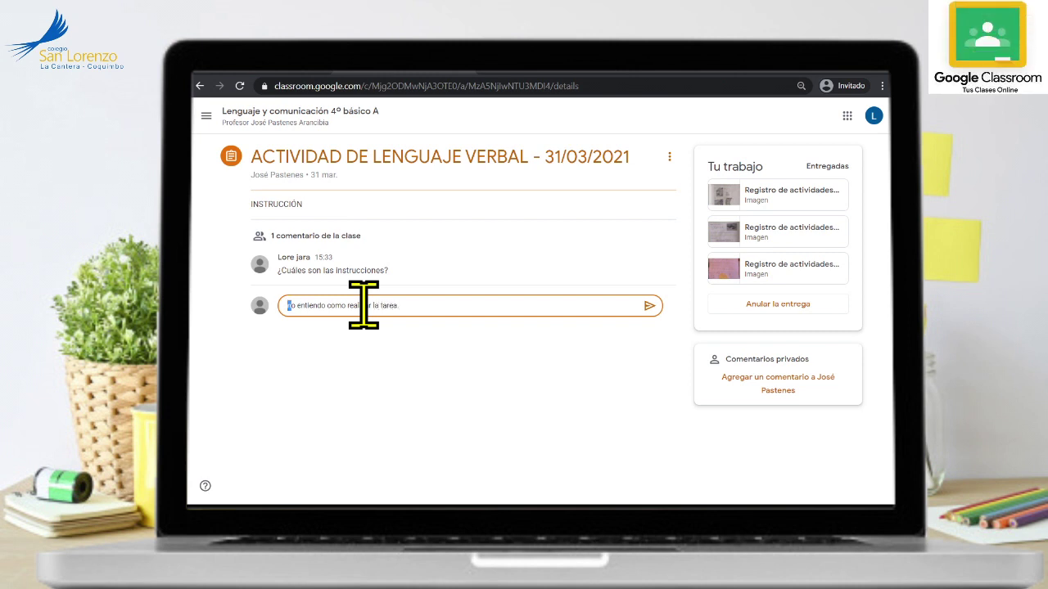
click(650, 305)
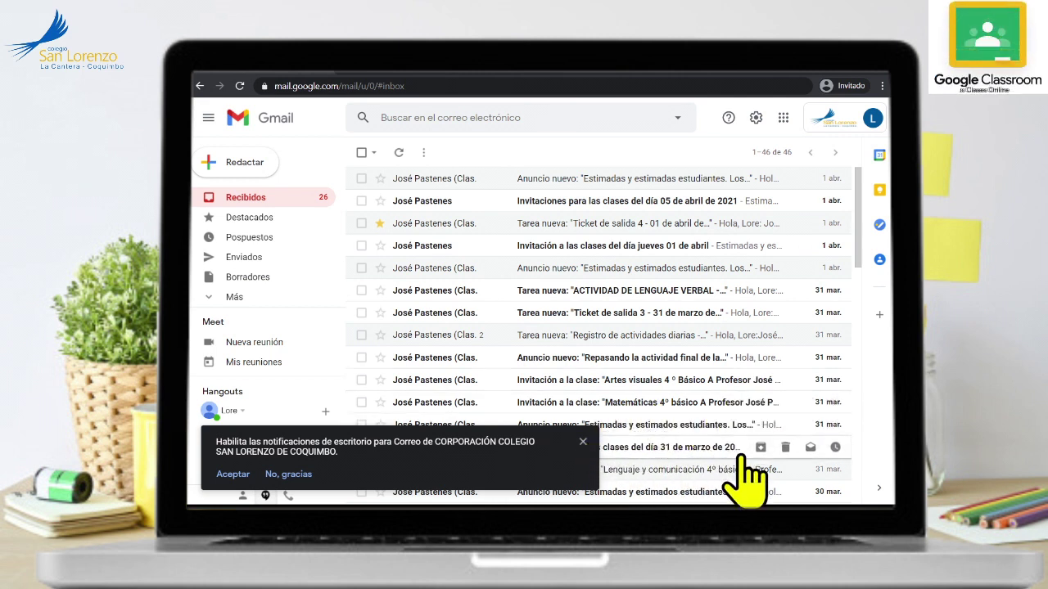
- Open the Repasando la actividad final email, dismiss the notifications prompt, and launch its Classroom post
scroll(699, 406, down, 1)
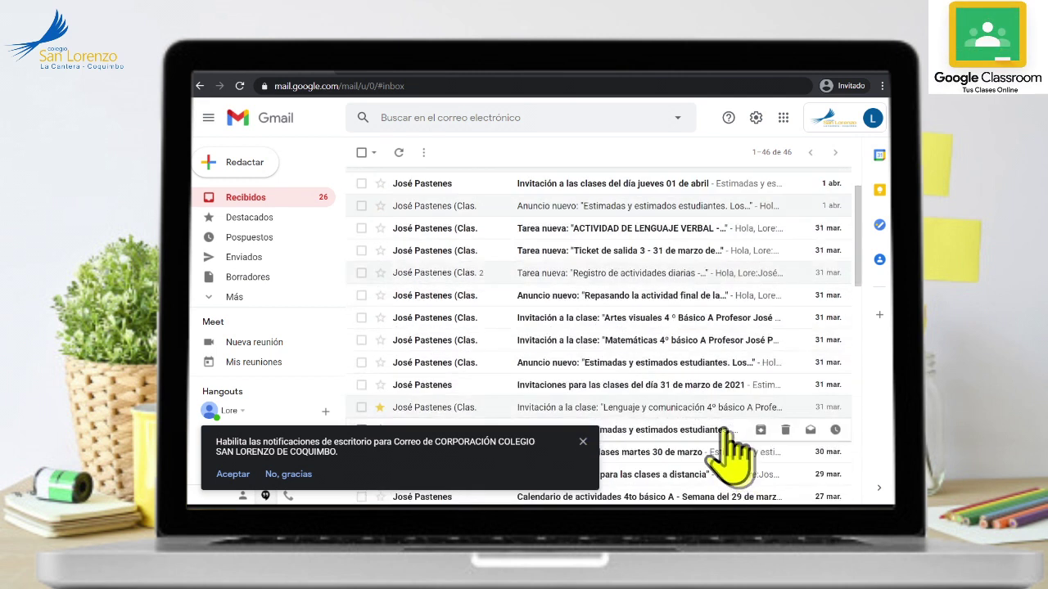
click(655, 296)
scroll(679, 385, down, 4)
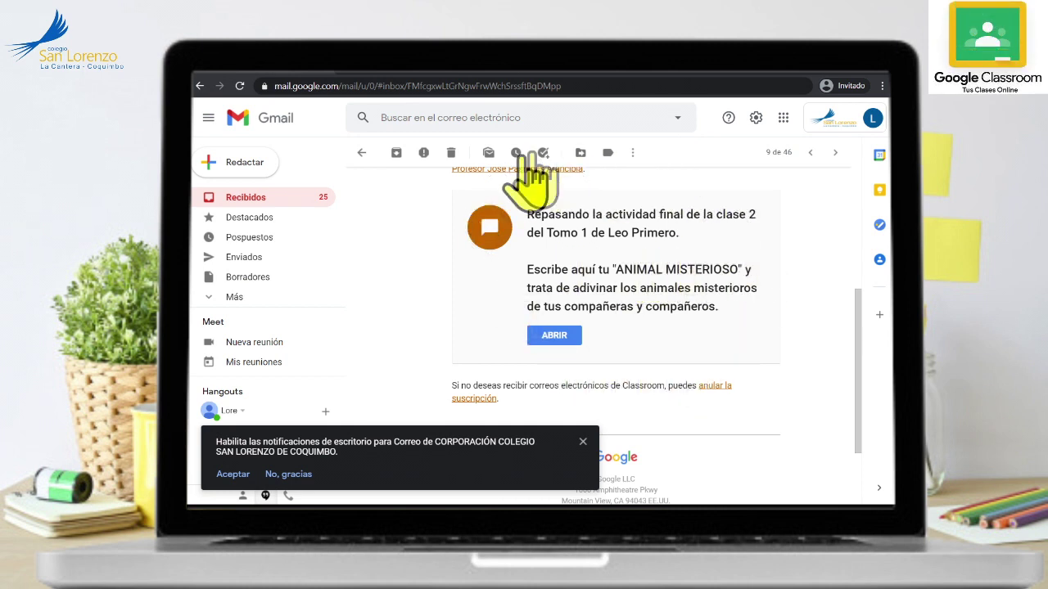
click(582, 443)
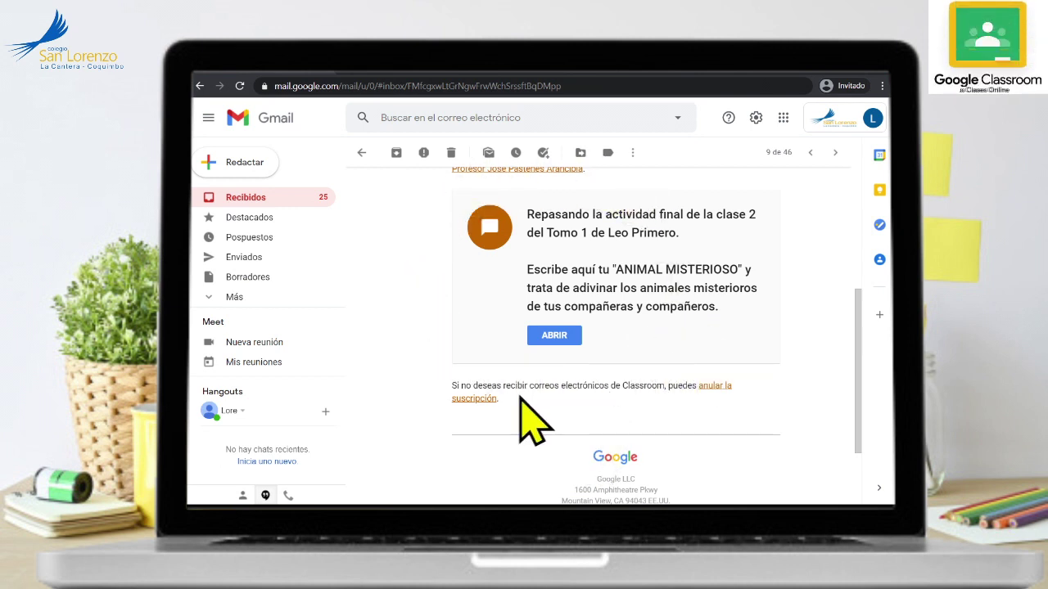
click(555, 343)
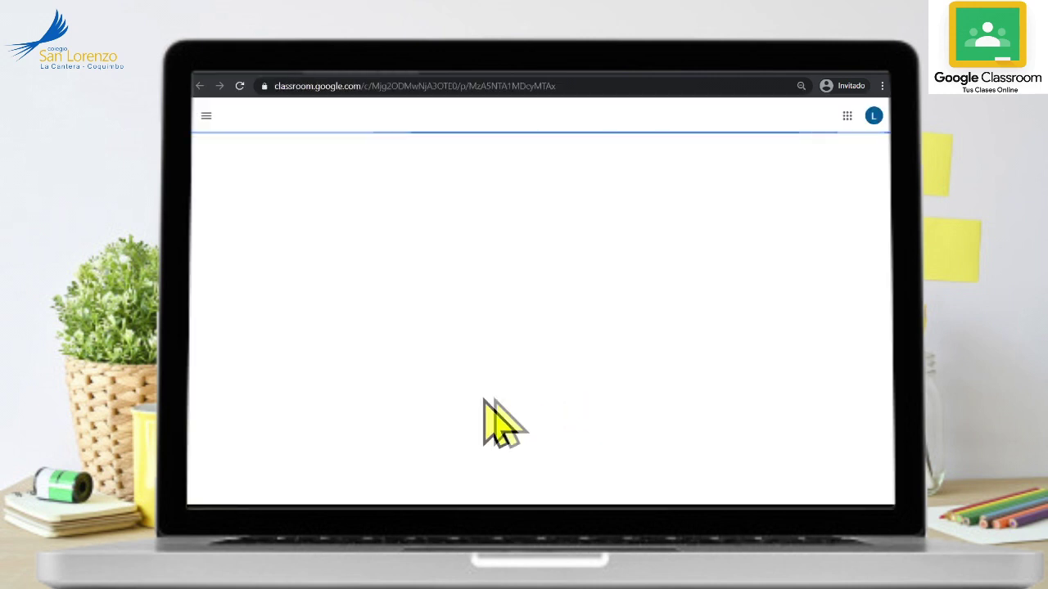
click(268, 72)
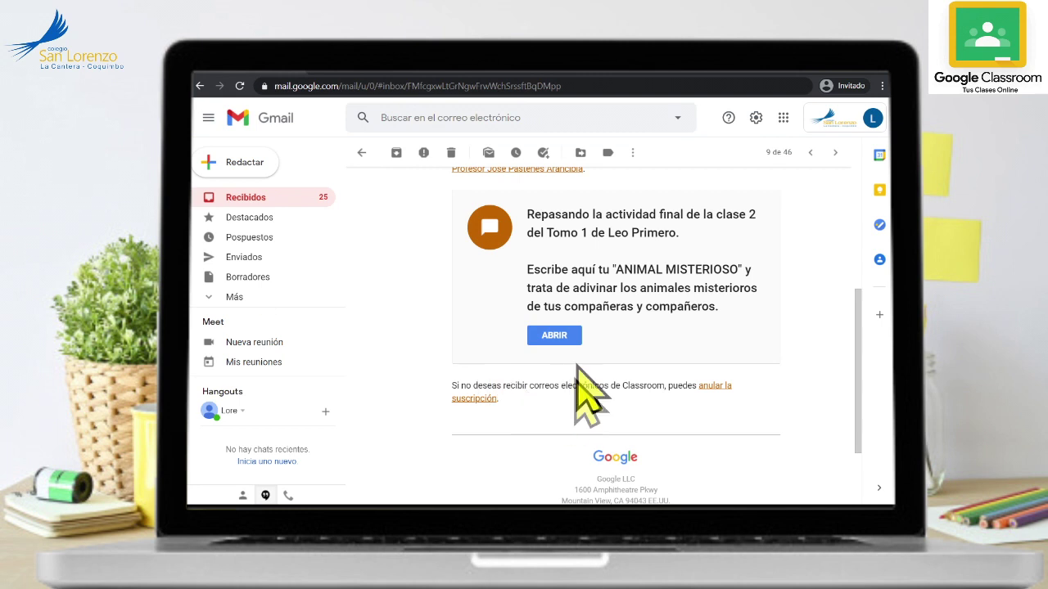
- Scroll through the 29 mystery-animal class comments on the Repasando la actividad final post
click(366, 72)
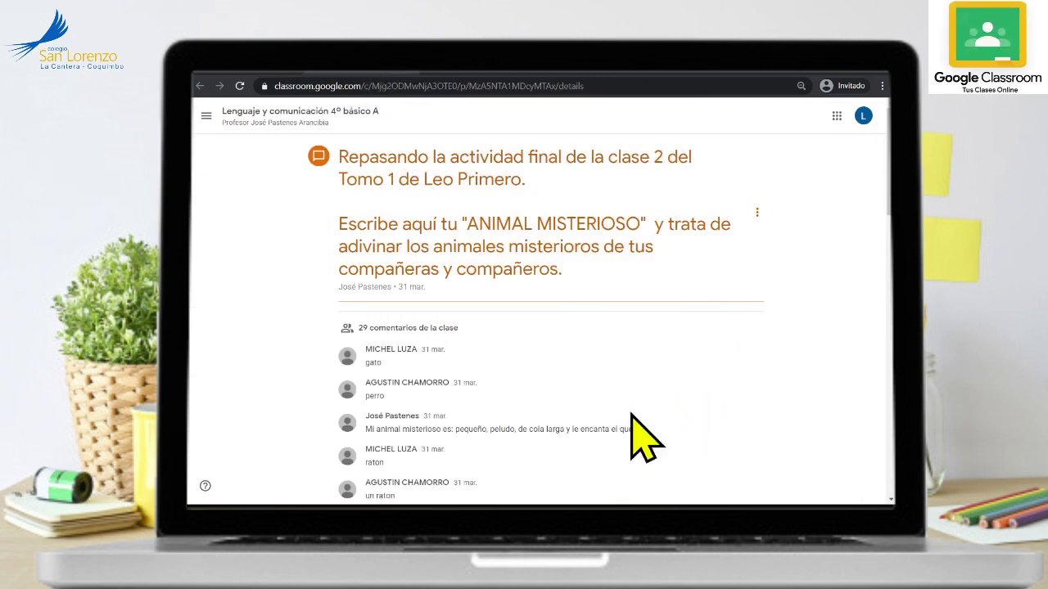
scroll(241, 352, down, 15)
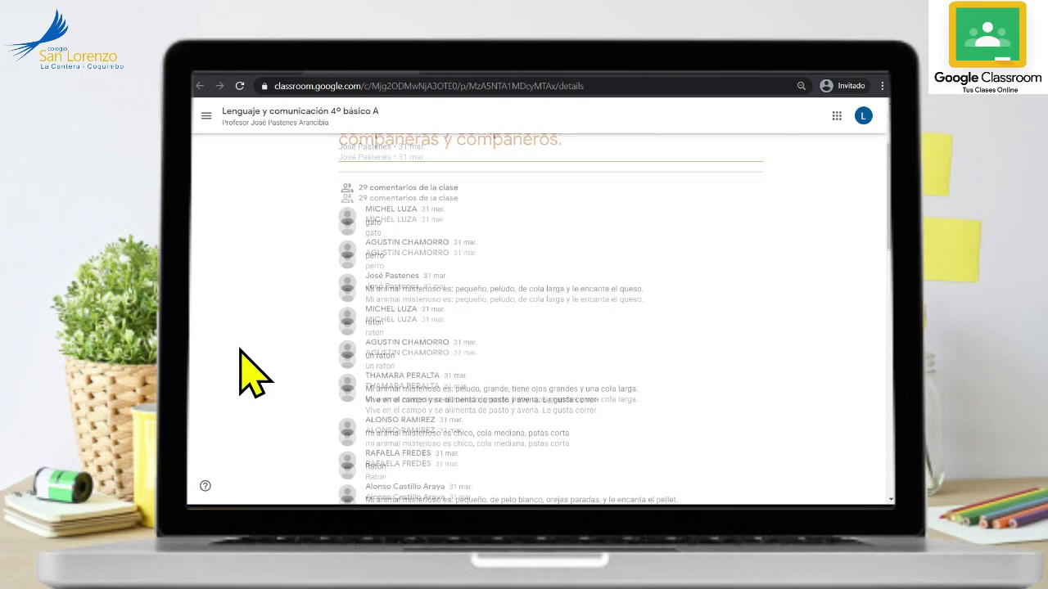
scroll(242, 352, down, 10)
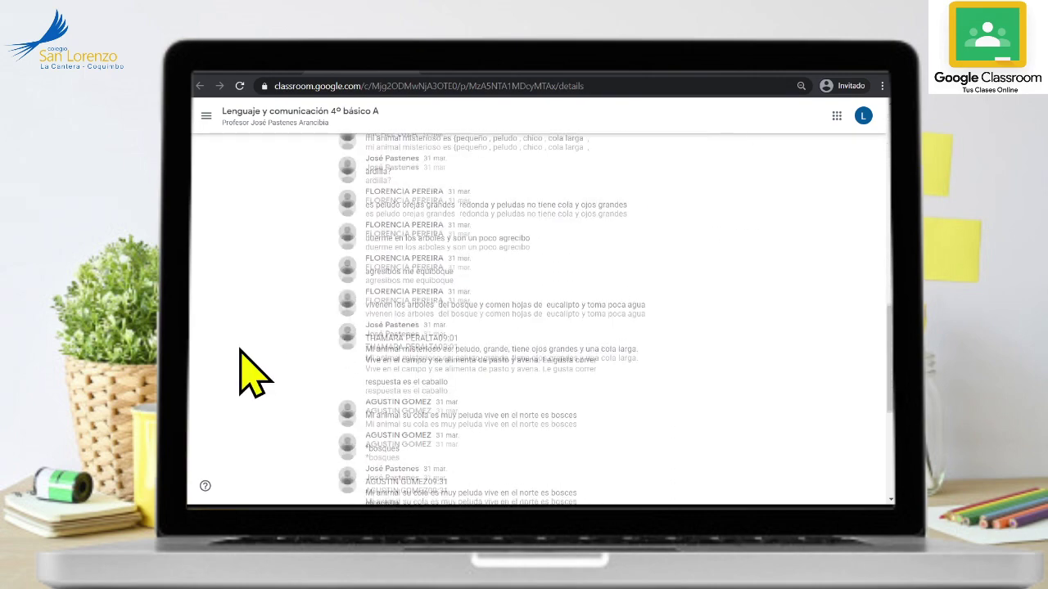
scroll(242, 352, up, 20)
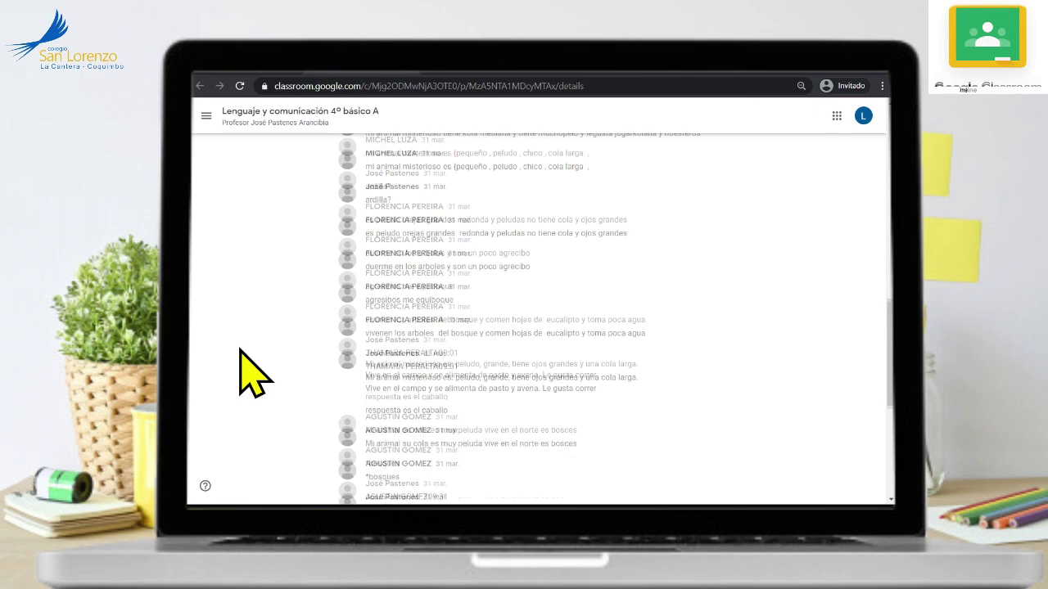
scroll(242, 352, up, 3)
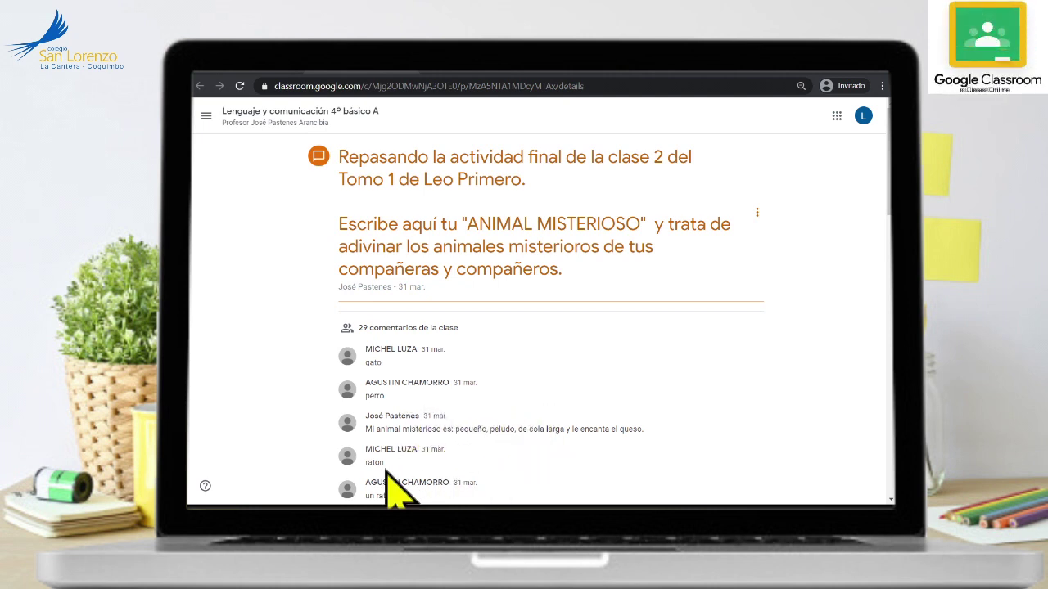
scroll(312, 452, down, 1)
scroll(323, 434, down, 1)
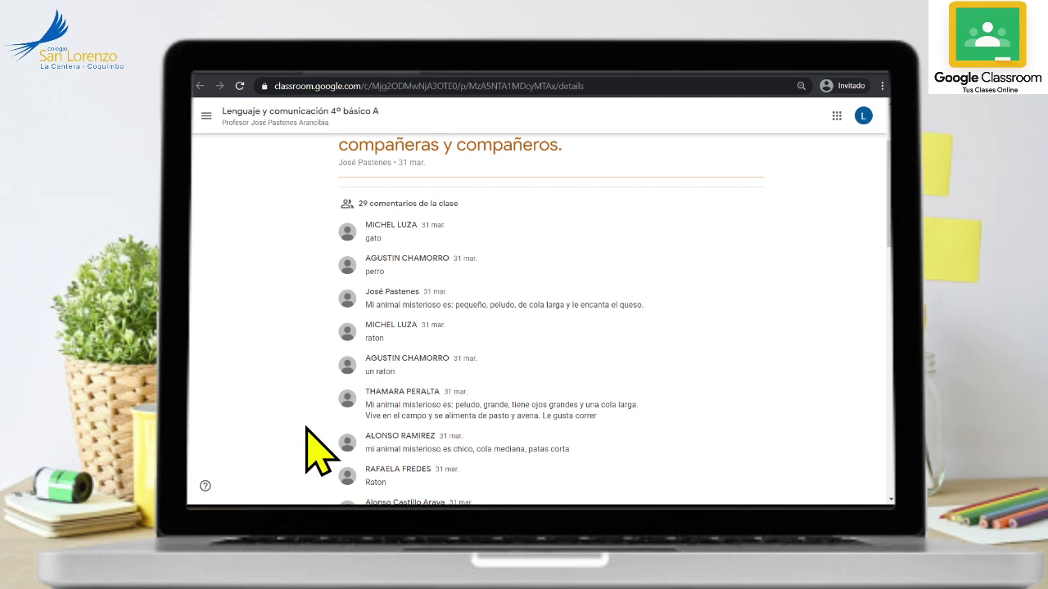
scroll(319, 450, down, 3)
scroll(320, 450, up, 5)
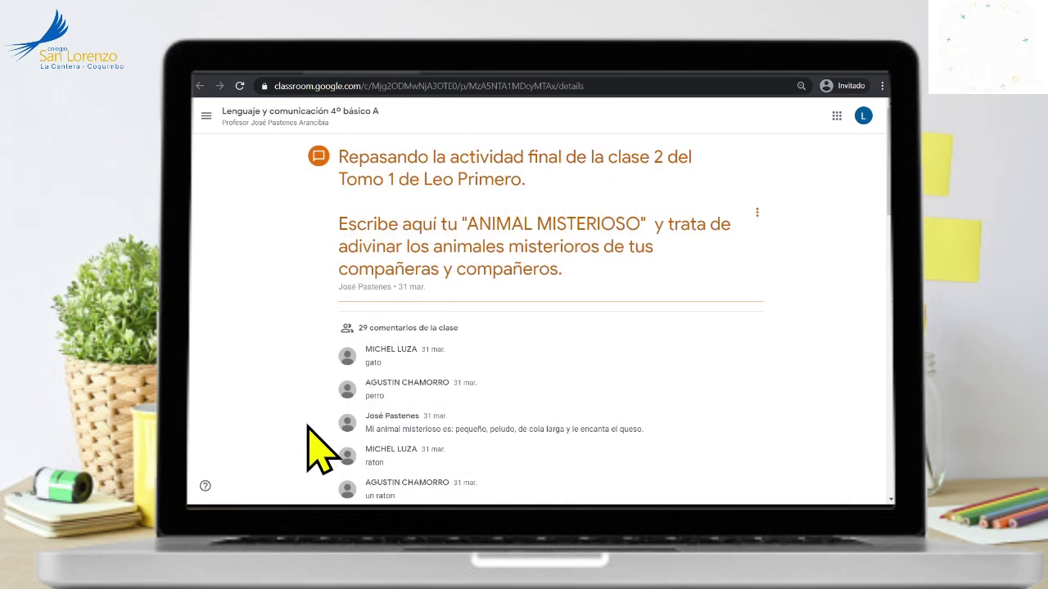